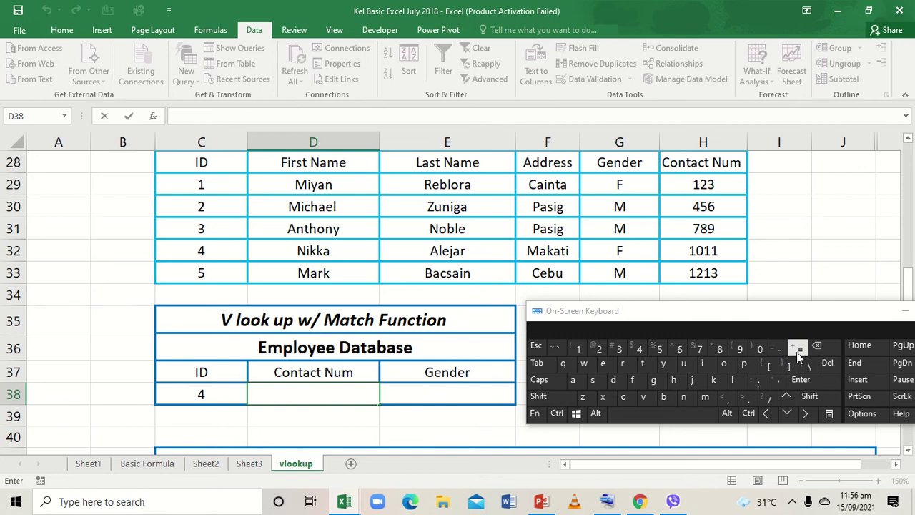
# - Start a VLOOKUP formula in the Contact Num cell D38 with lookup value C38 and table range C28:H33
pyautogui.write('=vl')
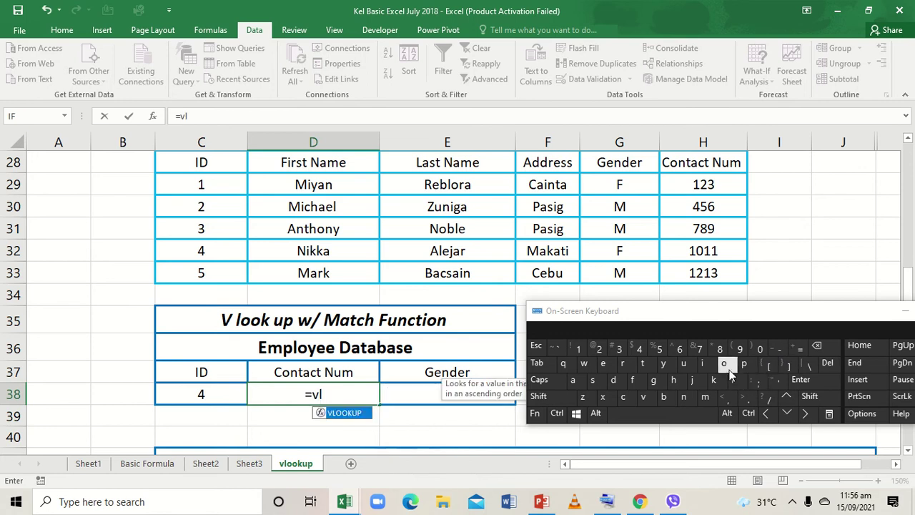
pyautogui.write('ooku')
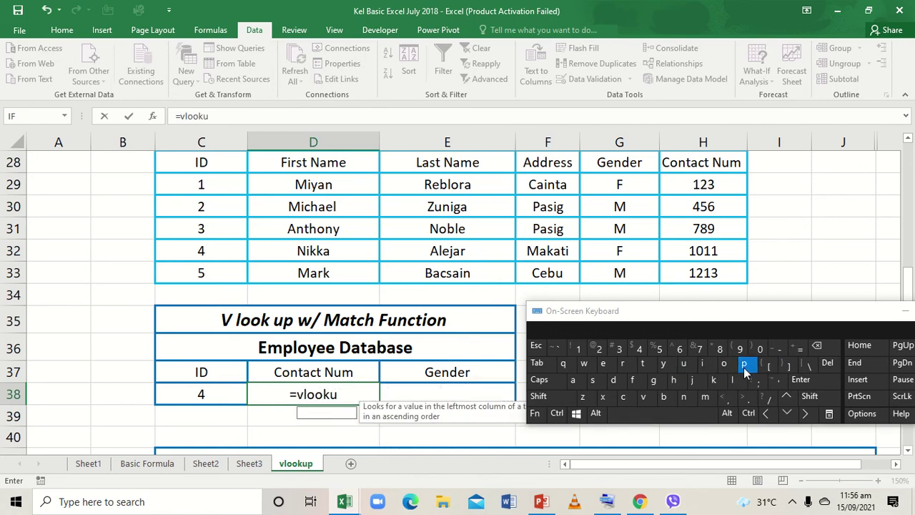
pyautogui.write('p(')
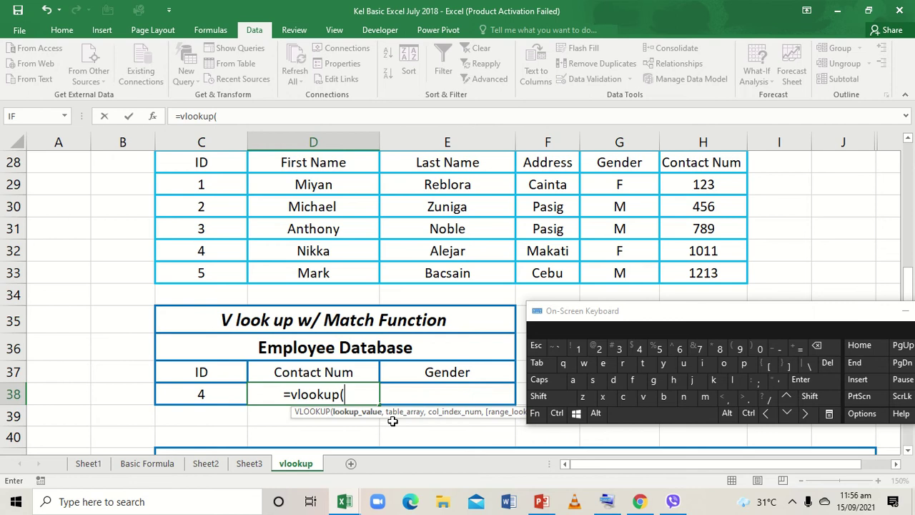
pyautogui.click(215, 394)
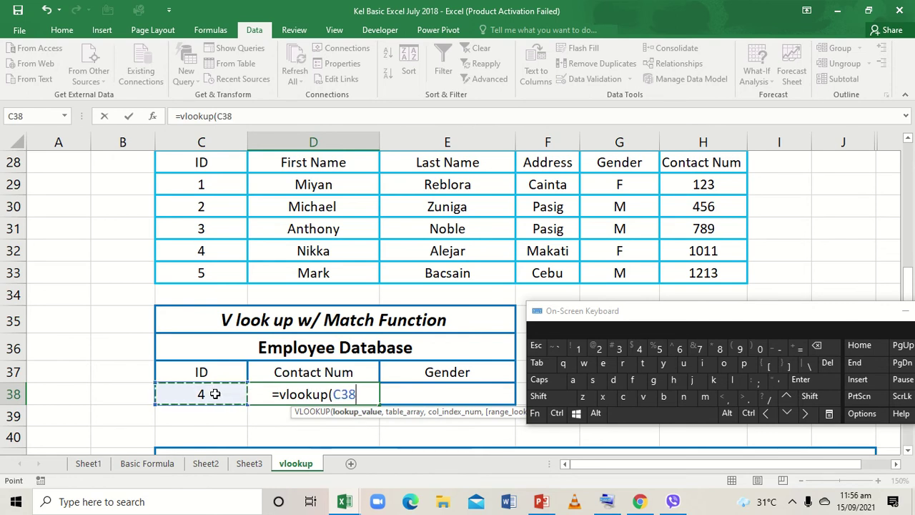
pyautogui.write(',')
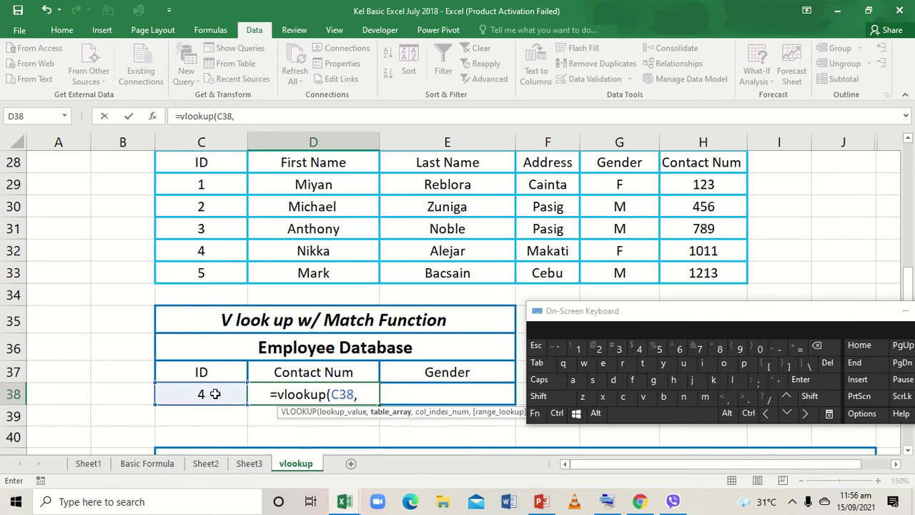
pyautogui.moveTo(205, 163); pyautogui.dragTo(700, 268)
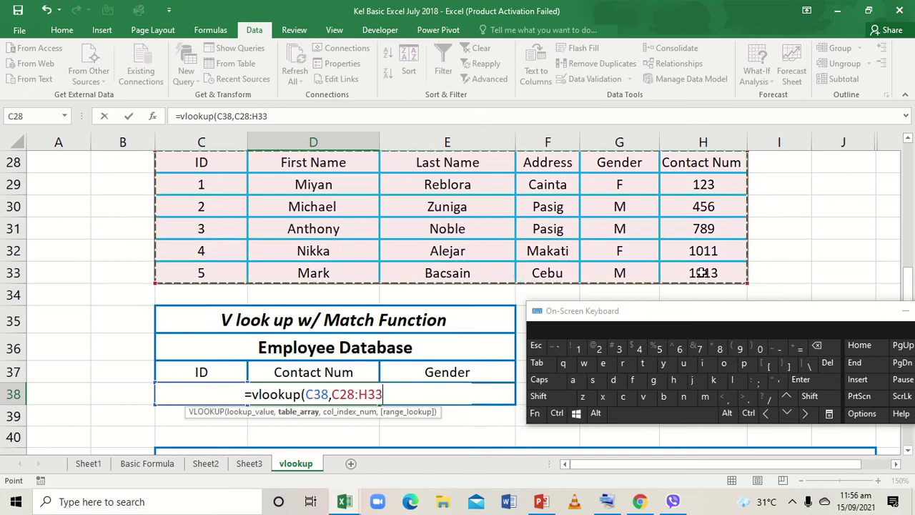
pyautogui.write(',')
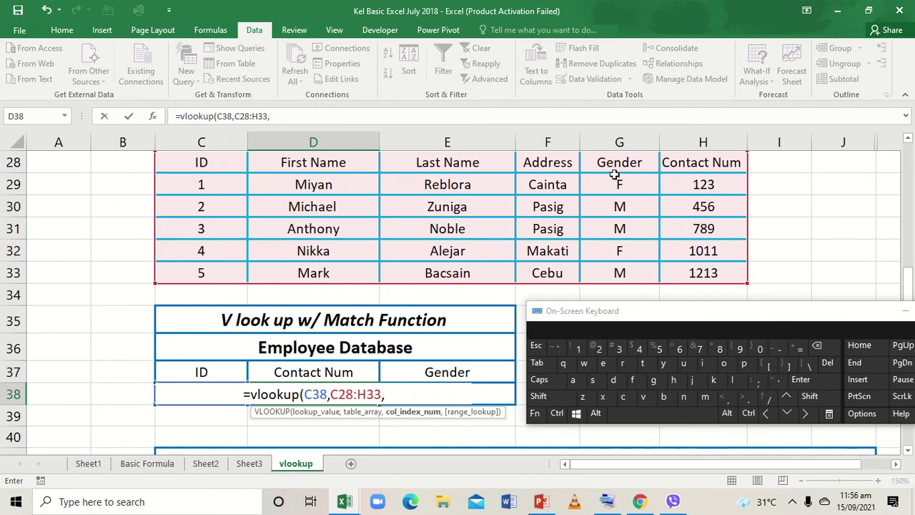
# - Complete the Contact Num VLOOKUP with column index 6 and FALSE for an exact match
pyautogui.click(680, 348)
pyautogui.write(',')
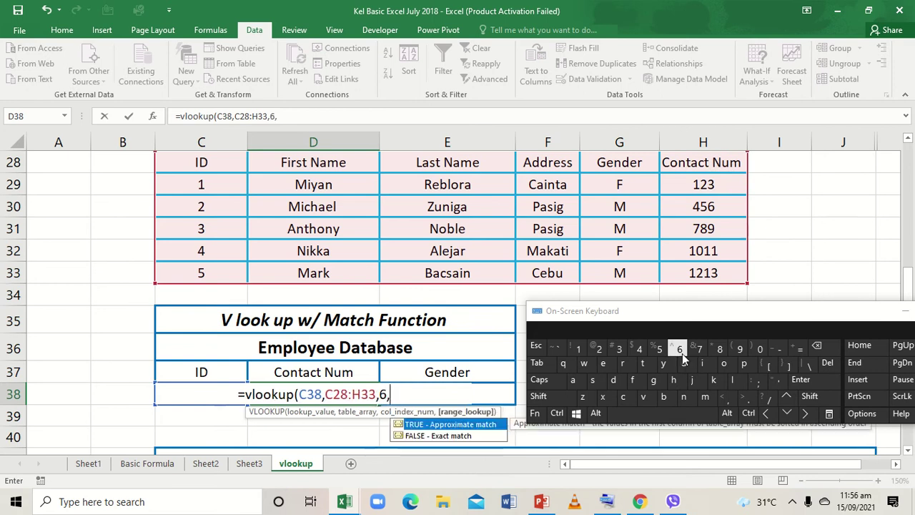
pyautogui.doubleClick(447, 435)
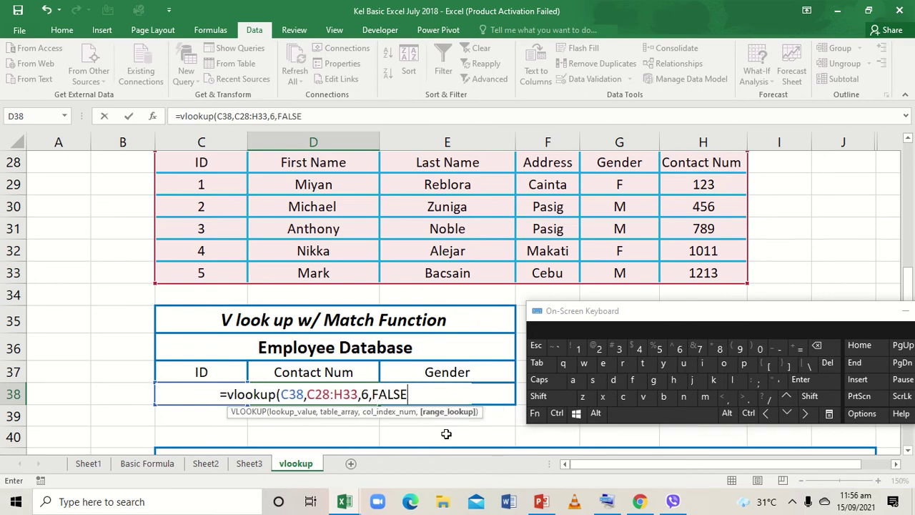
pyautogui.click(538, 396)
pyautogui.click(760, 348)
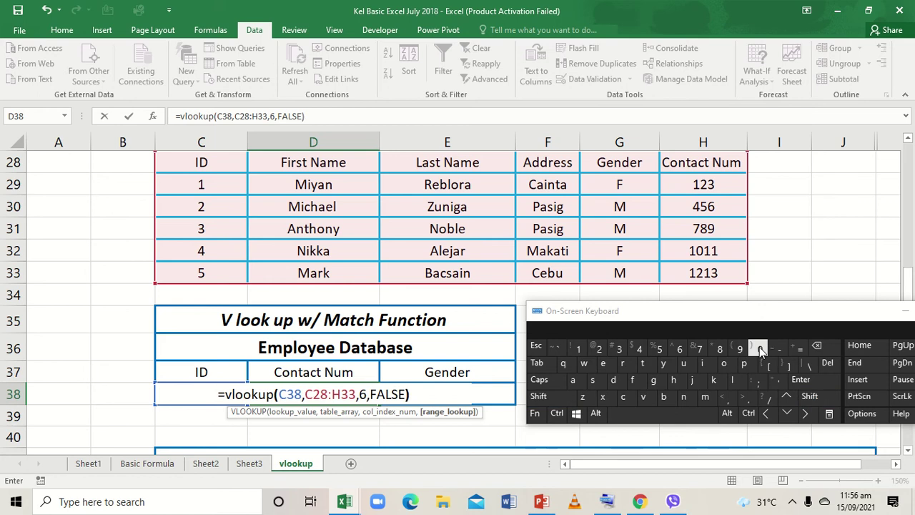
pyautogui.press('Return')
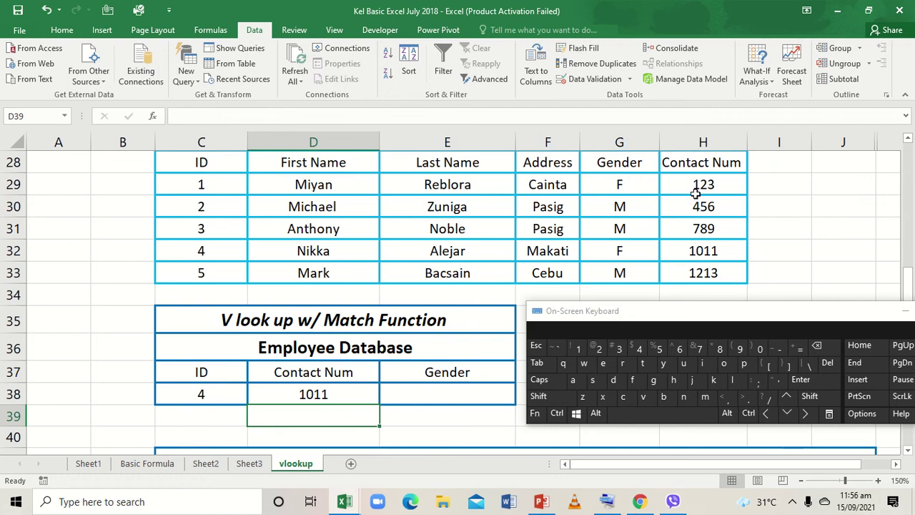
# - Review the column index argument in the D38 formula and the ID column it counts from, leaving the formula as it is
pyautogui.click(337, 393)
pyautogui.doubleClick(351, 394)
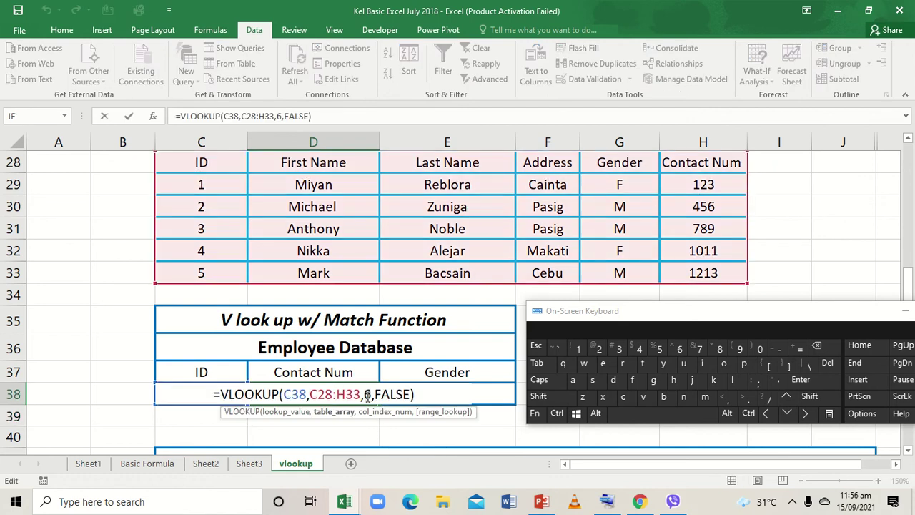
pyautogui.click(366, 395)
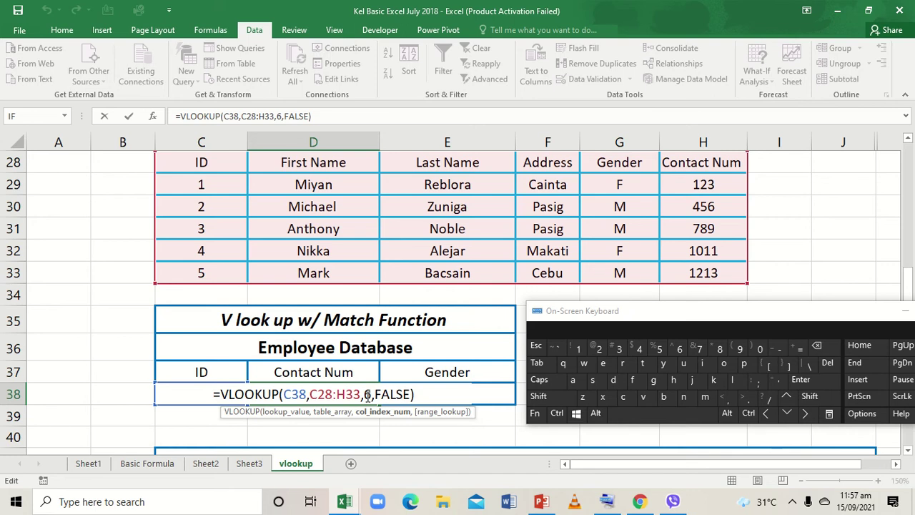
pyautogui.press('Escape')
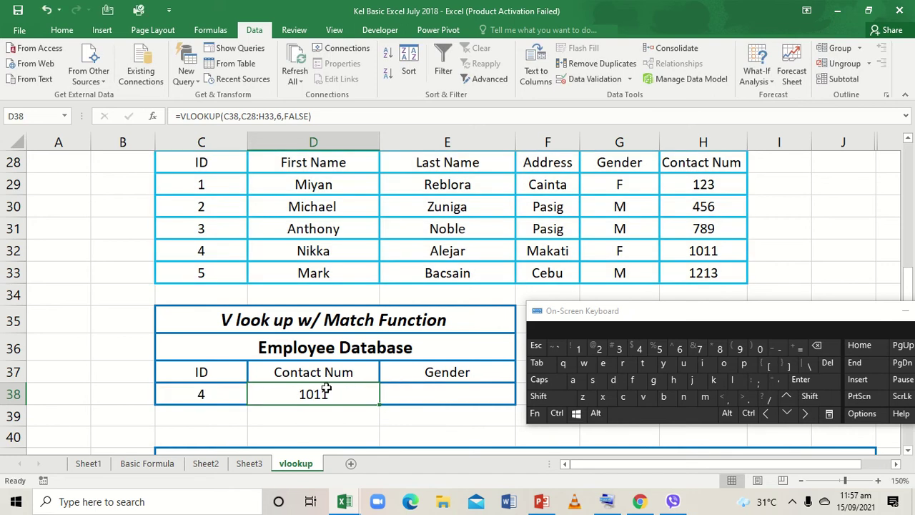
pyautogui.click(206, 142)
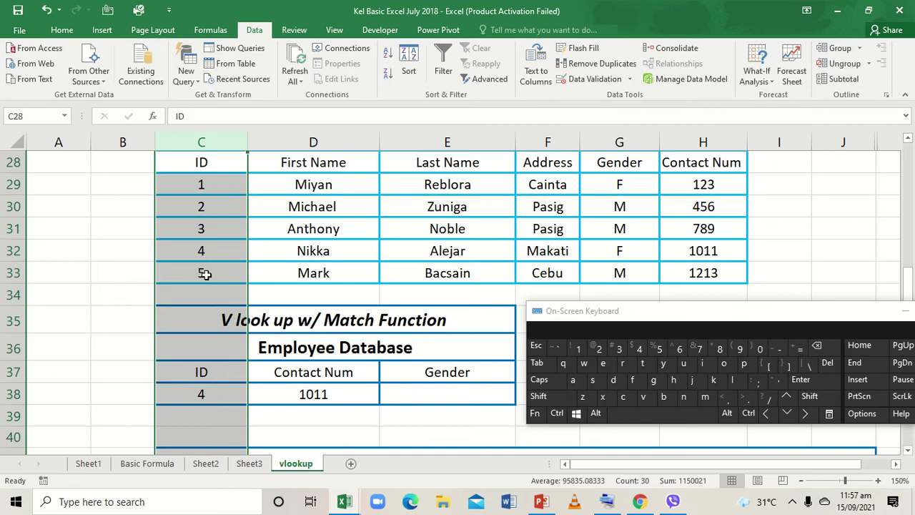
# - Start a lookup formula in the Gender cell E38 with C38 as the lookup value
pyautogui.click(423, 396)
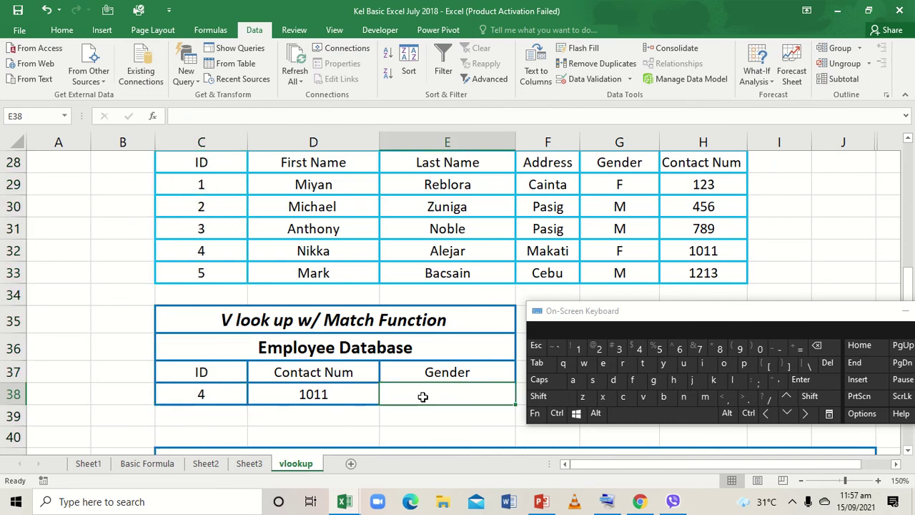
pyautogui.moveTo(696, 312); pyautogui.dragTo(730, 311)
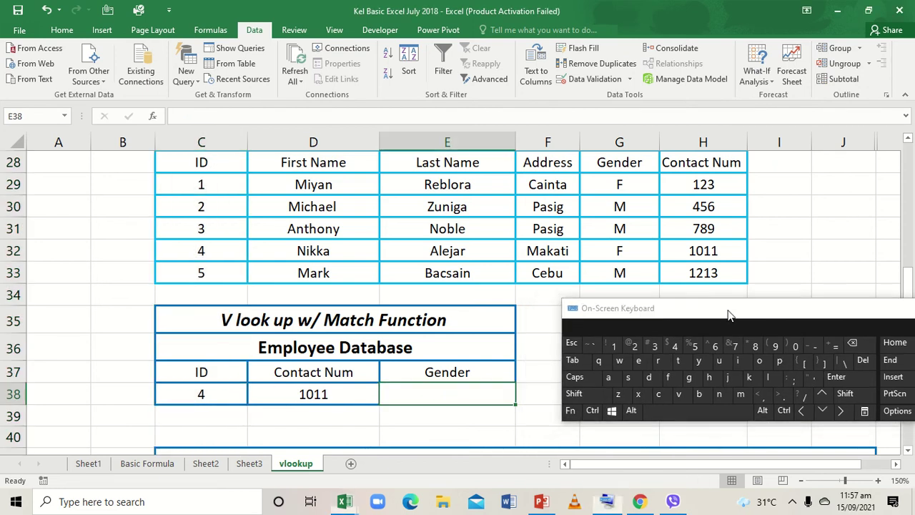
pyautogui.click(836, 344)
pyautogui.write('v l')
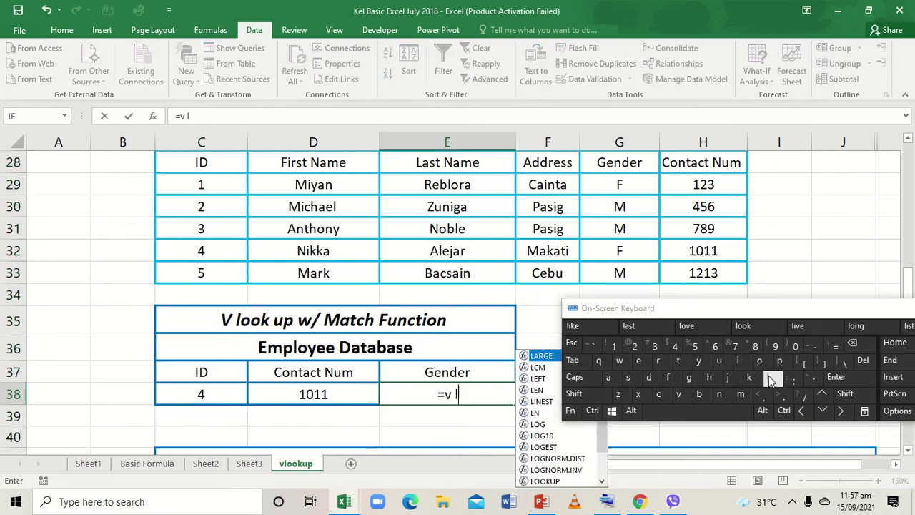
pyautogui.write('ookup')
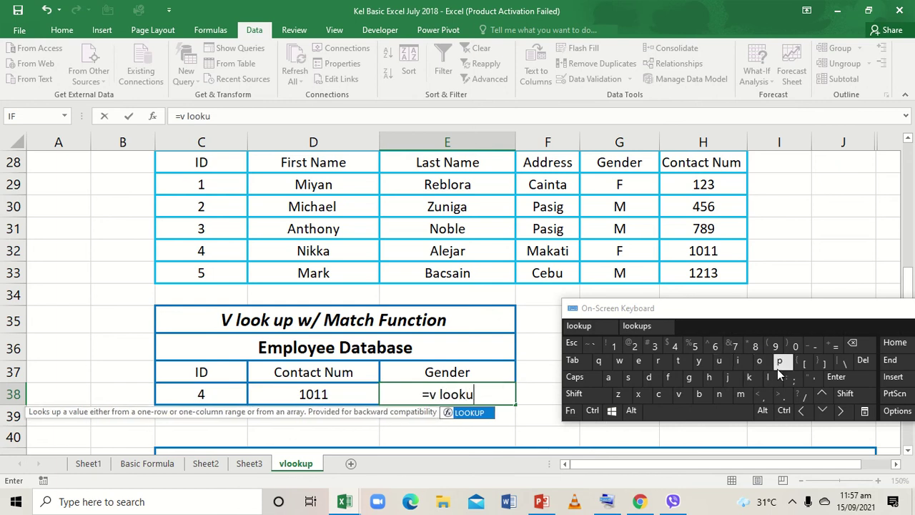
pyautogui.click(774, 347)
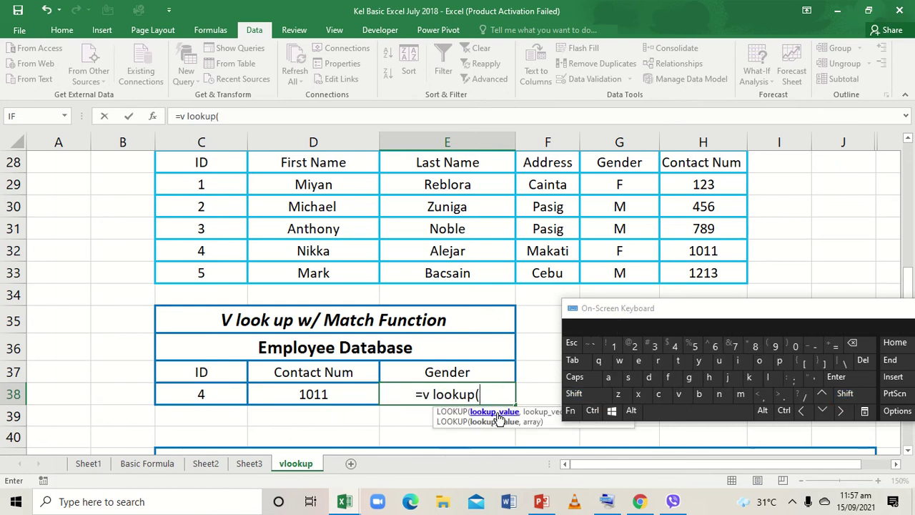
pyautogui.click(212, 394)
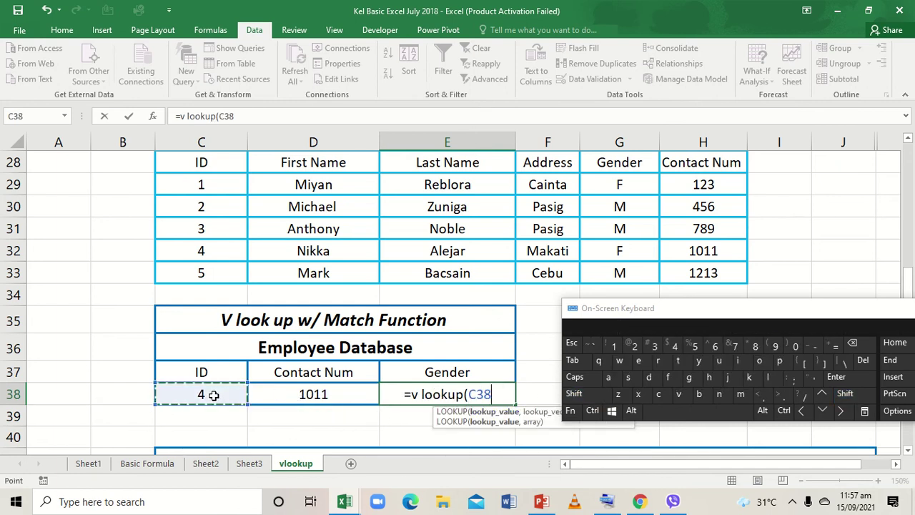
pyautogui.write(',')
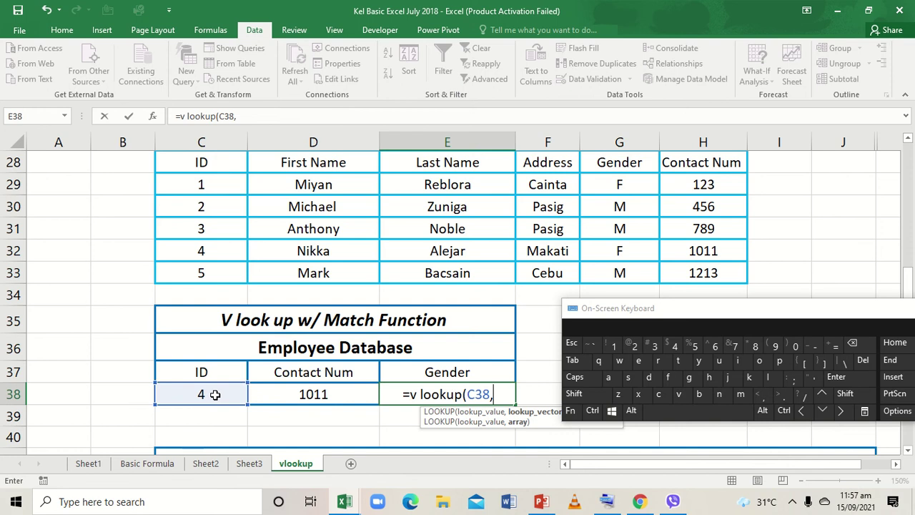
# - Remove the stray space from the function name in E38 so it reads vlookup, and return to the formula's end
pyautogui.click(421, 394)
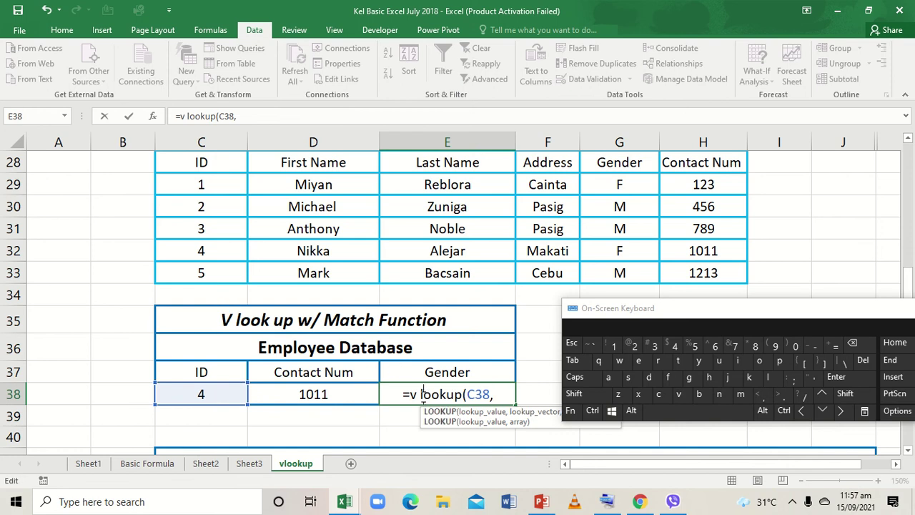
pyautogui.press('End')
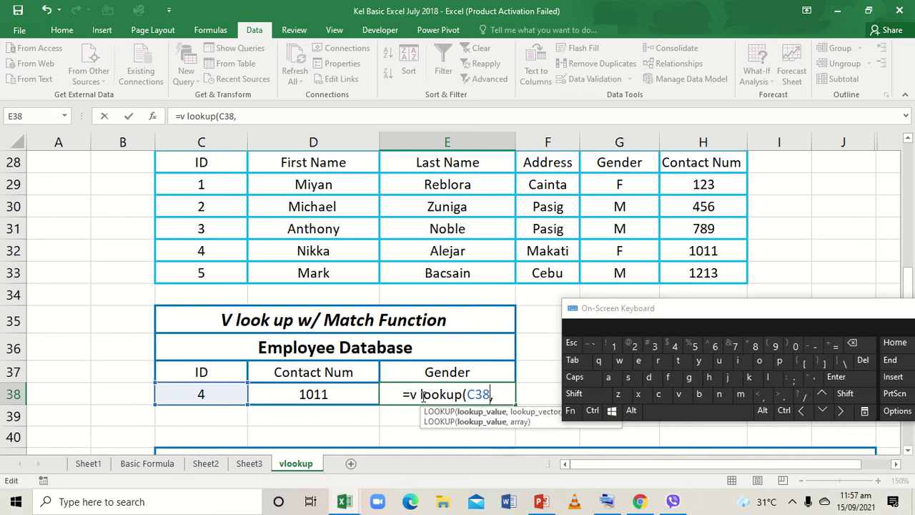
pyautogui.click(422, 395)
pyautogui.press('BackSpace')
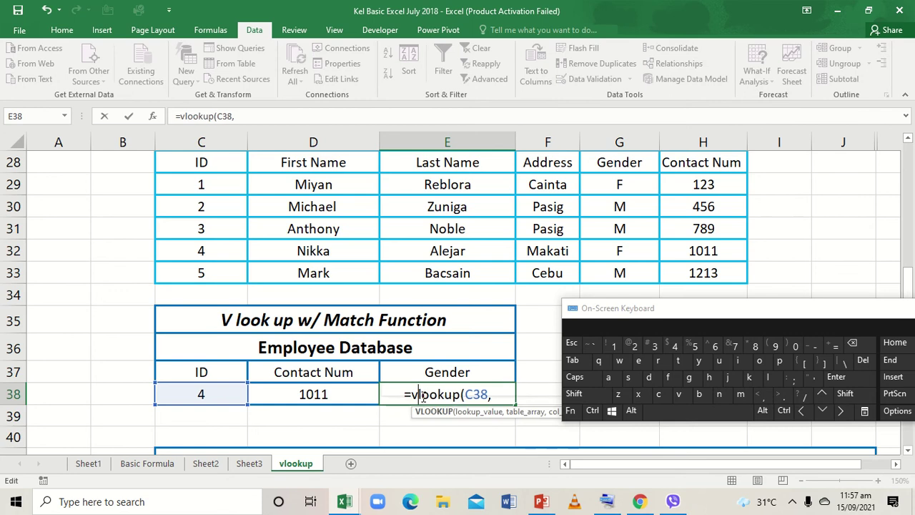
pyautogui.click(497, 397)
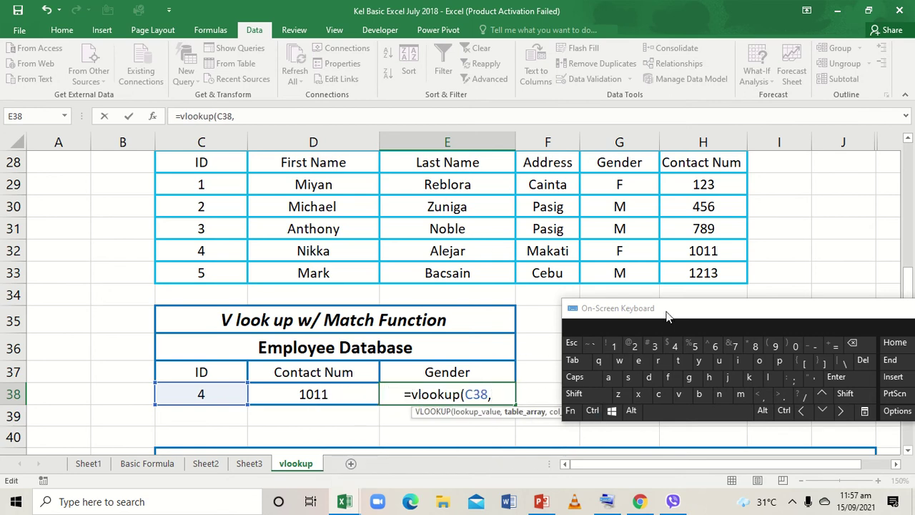
# - Set the table array of the E38 VLOOKUP to C29:H33, leaving out the header row
pyautogui.moveTo(666, 316); pyautogui.dragTo(702, 296)
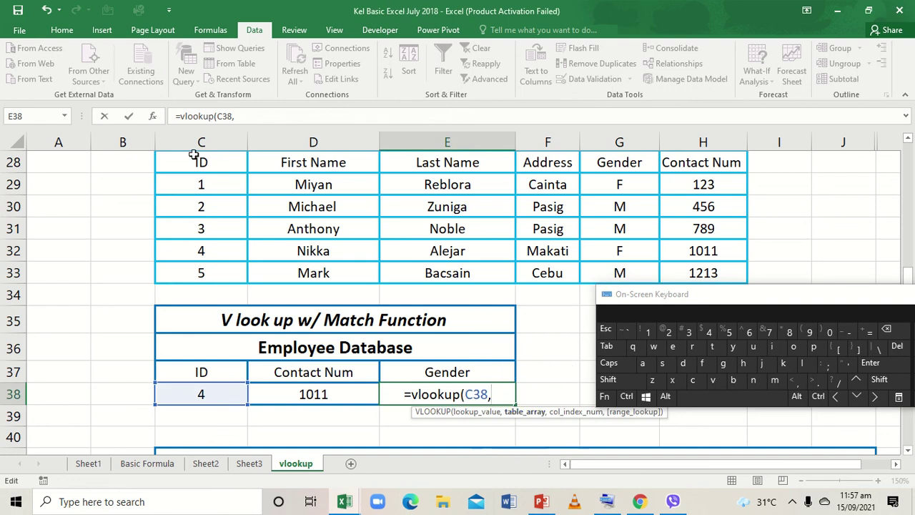
pyautogui.moveTo(193, 155); pyautogui.dragTo(410, 238)
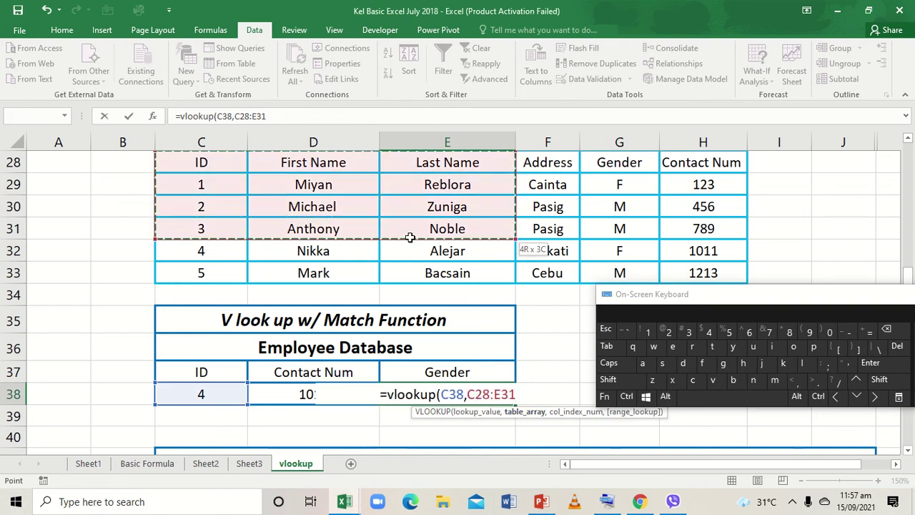
pyautogui.moveTo(228, 183); pyautogui.dragTo(696, 265)
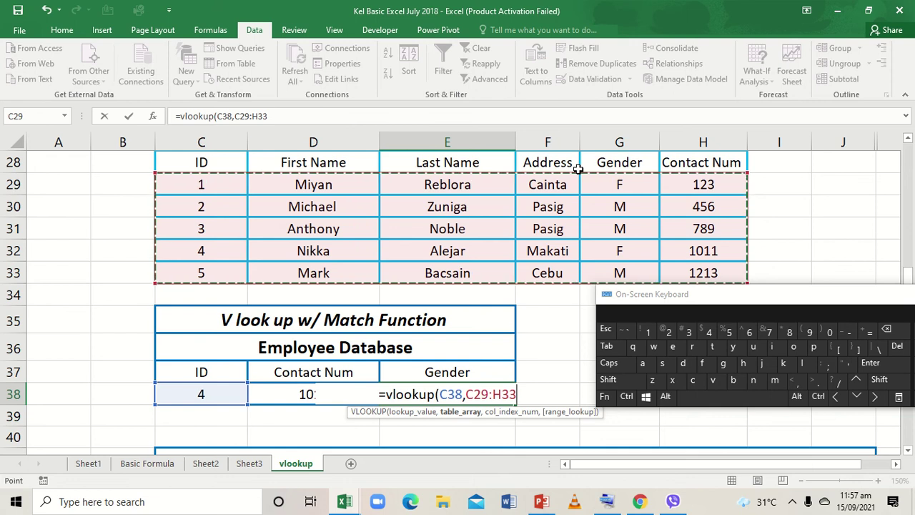
pyautogui.moveTo(214, 184); pyautogui.dragTo(684, 264)
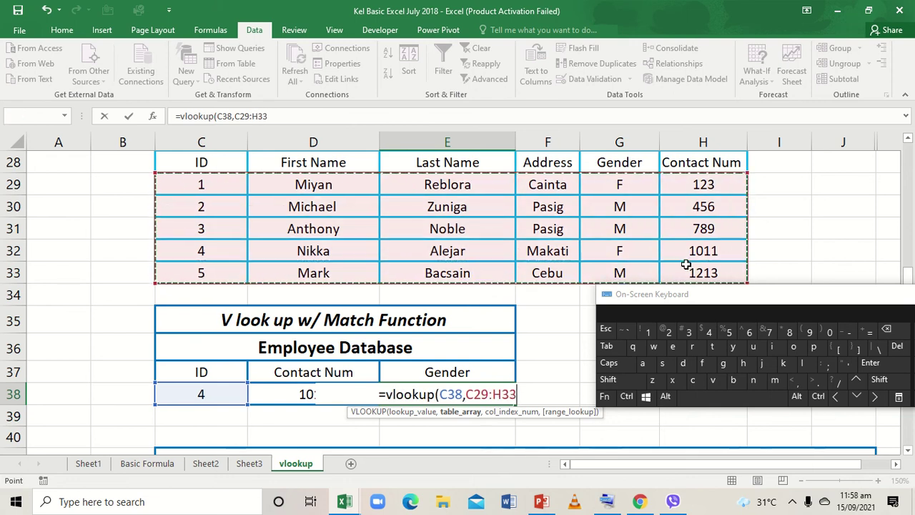
pyautogui.write(',')
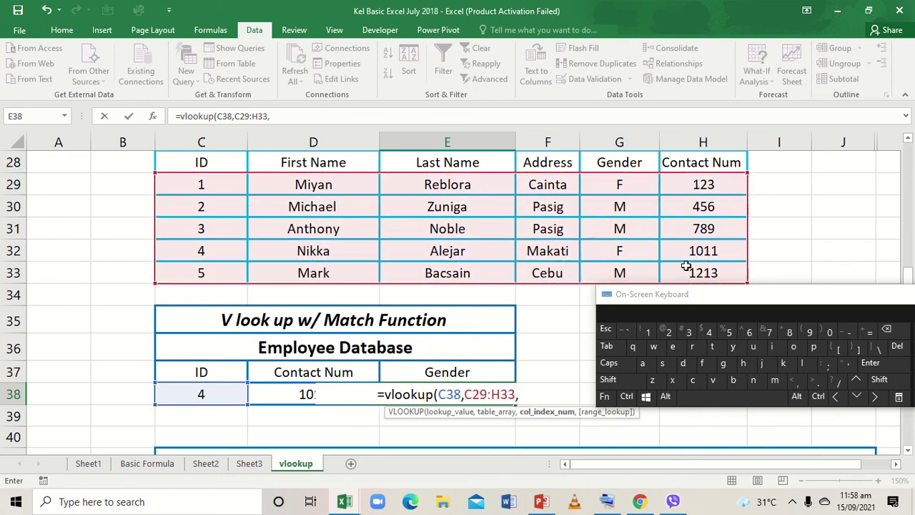
# - Nest a MATCH function as the column index argument of the E38 VLOOKUP
pyautogui.press('shift')
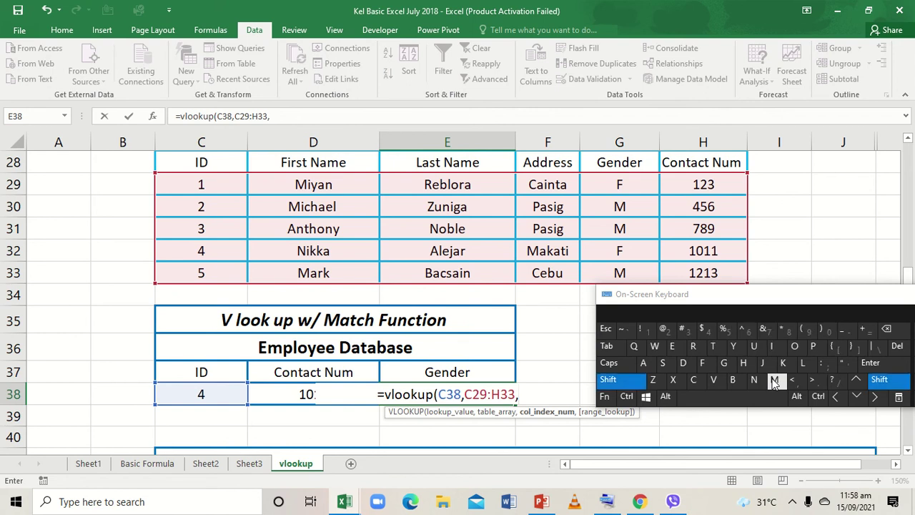
pyautogui.click(774, 380)
pyautogui.click(642, 363)
pyautogui.click(712, 346)
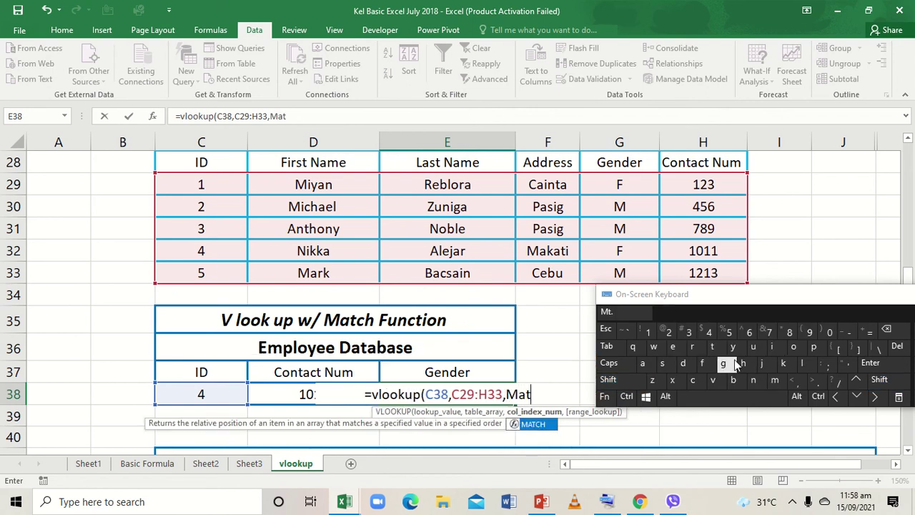
pyautogui.click(692, 379)
pyautogui.click(743, 362)
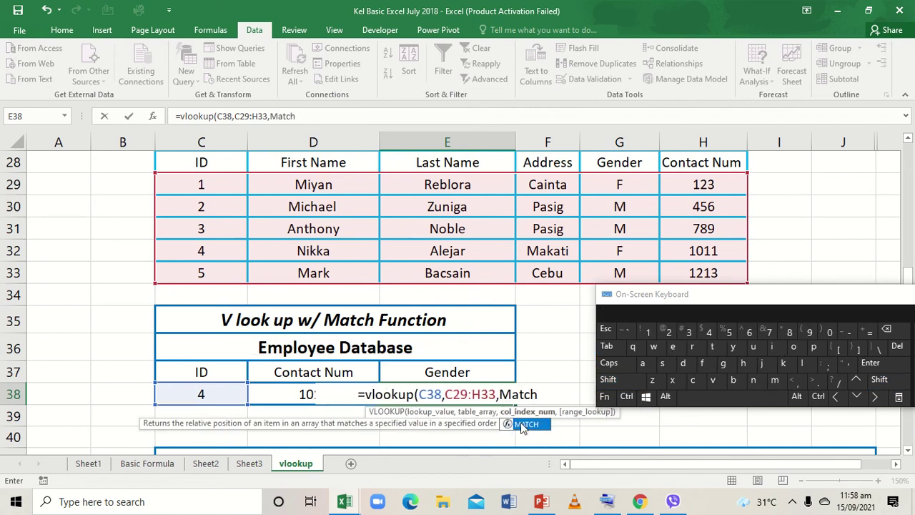
pyautogui.doubleClick(523, 426)
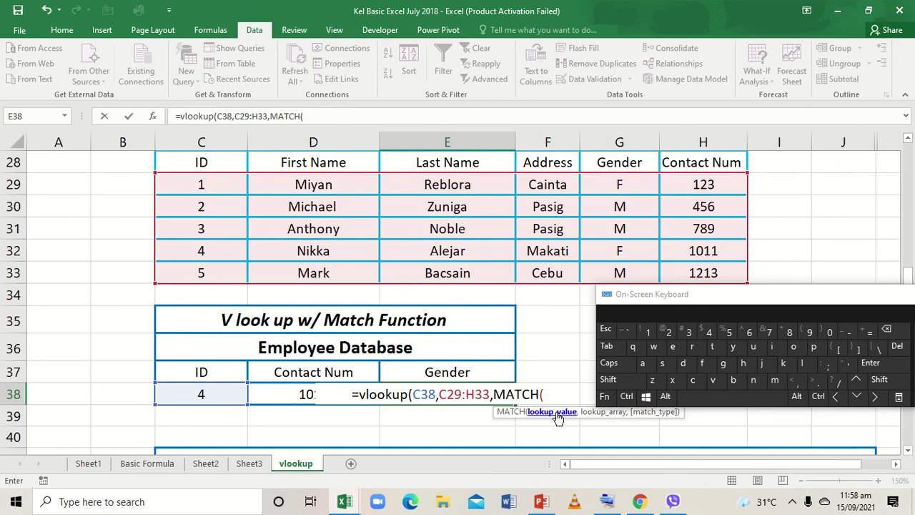
# - Complete the nested MATCH in E38 with E37 as lookup value, header row C28:H28 as lookup array and exact match 0
pyautogui.click(471, 372)
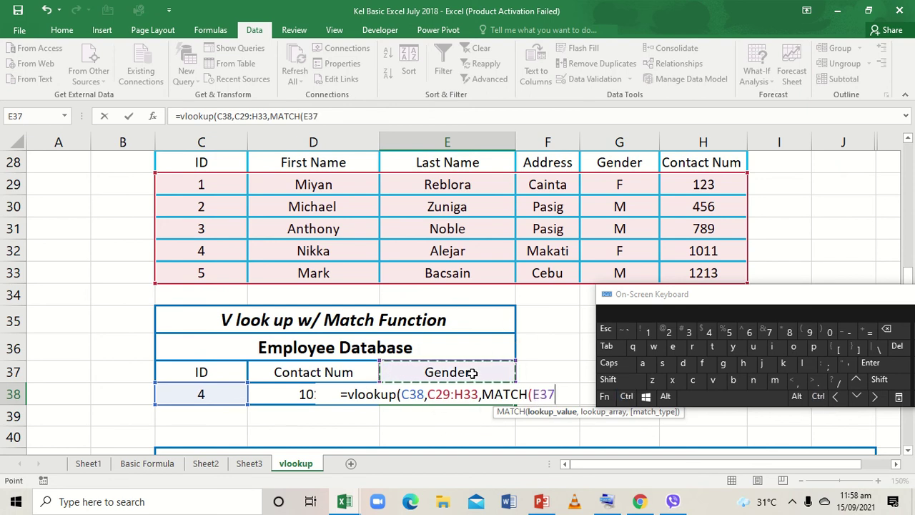
pyautogui.write(',')
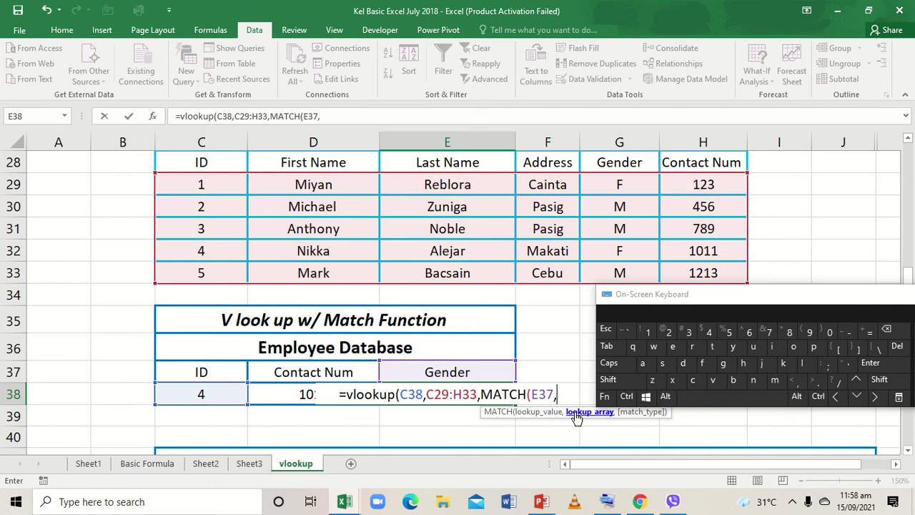
pyautogui.moveTo(226, 162); pyautogui.dragTo(667, 165)
pyautogui.write(',')
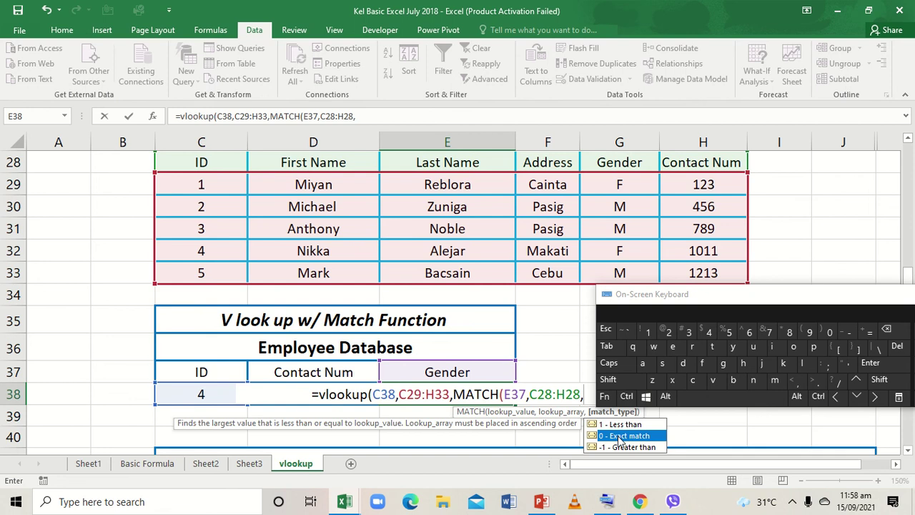
pyautogui.doubleClick(619, 435)
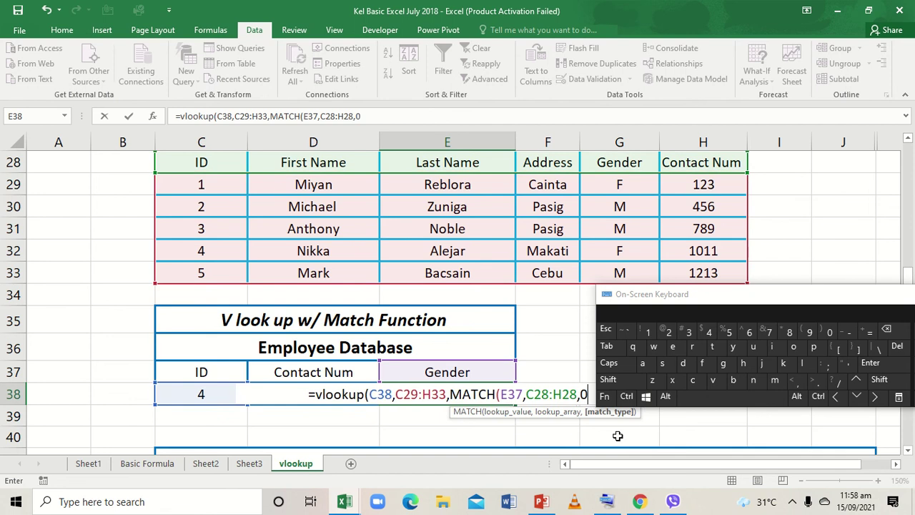
pyautogui.keyDown('shift'); pyautogui.click(829, 332); pyautogui.keyUp('shift')
pyautogui.moveTo(747, 300); pyautogui.dragTo(810, 304)
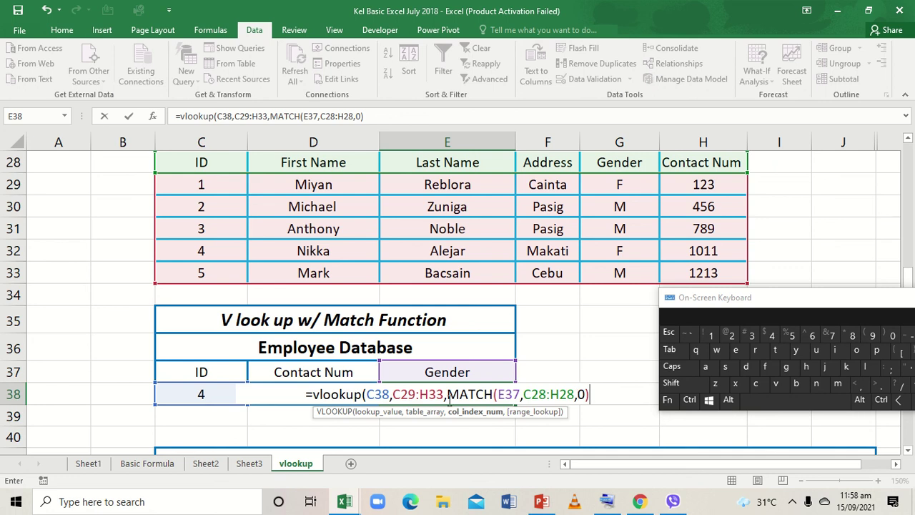
# - Finish the E38 VLOOKUP with FALSE for an exact match and enter the formula
pyautogui.write(',')
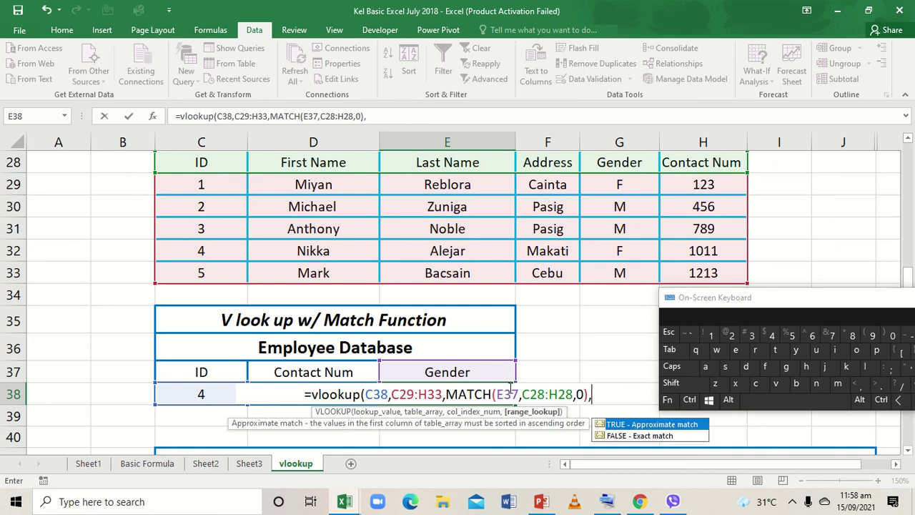
pyautogui.doubleClick(646, 435)
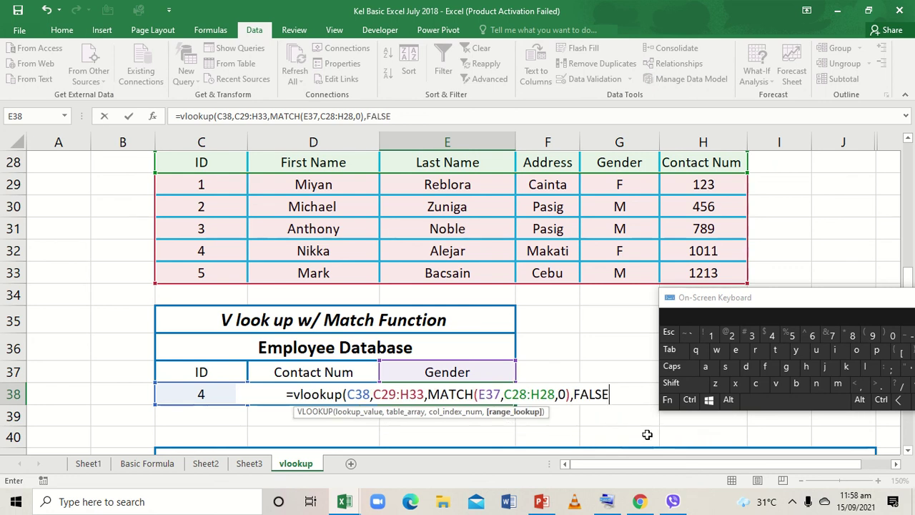
pyautogui.click(884, 334)
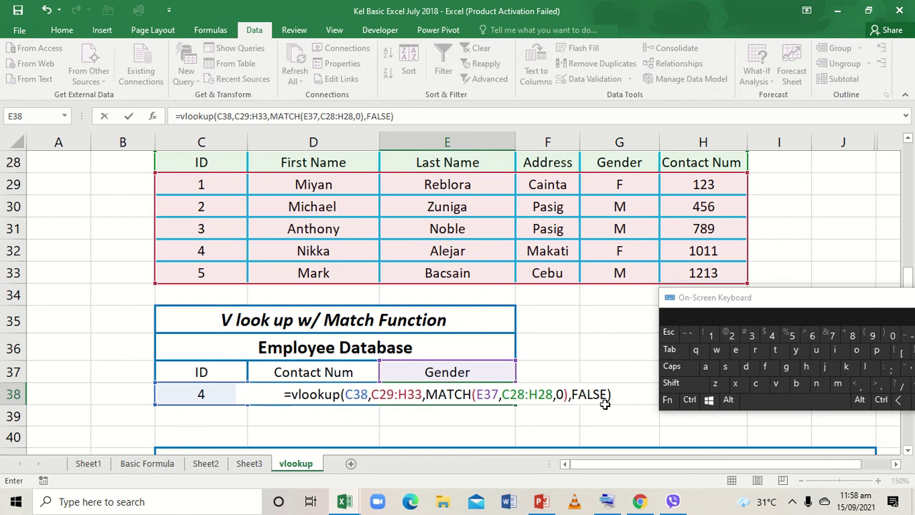
pyautogui.press('Return')
pyautogui.click(481, 394)
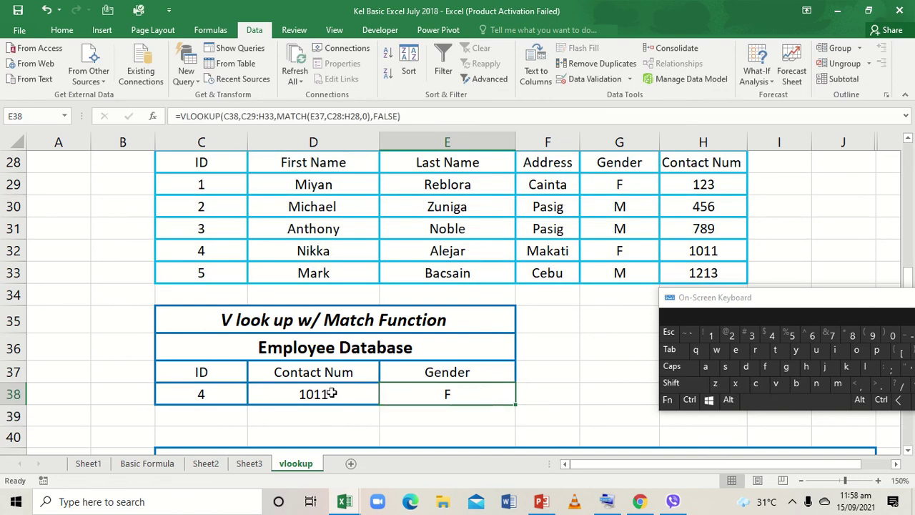
# - Compare the fixed column index in the D38 VLOOKUP with the MATCH-based one in E38
pyautogui.click(235, 393)
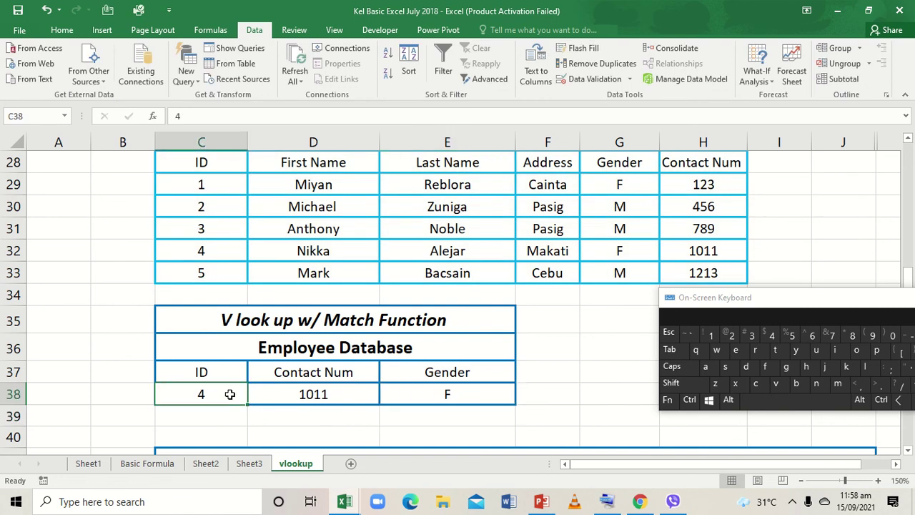
pyautogui.click(429, 394)
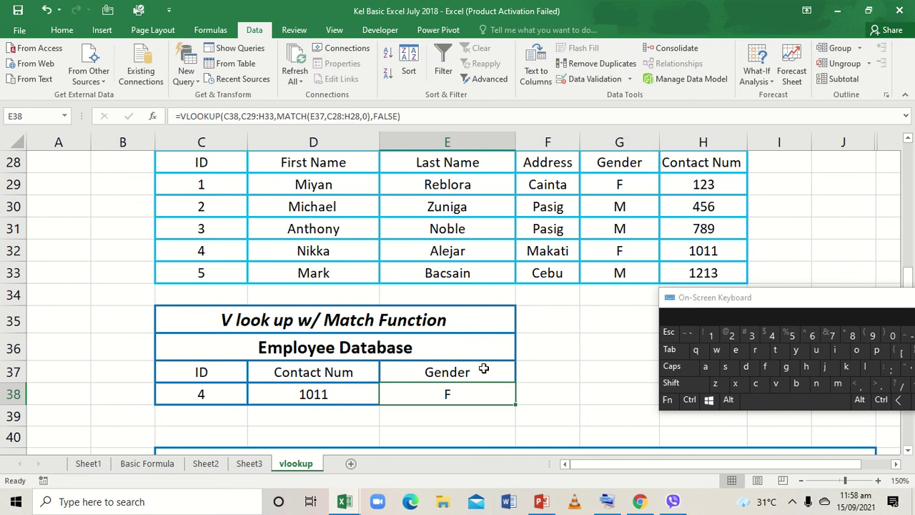
pyautogui.click(363, 392)
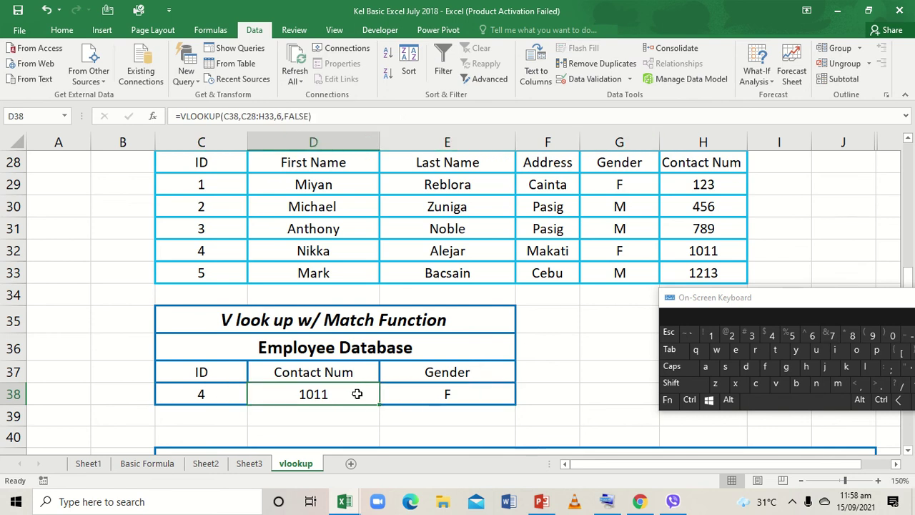
pyautogui.doubleClick(363, 394)
pyautogui.click(372, 395)
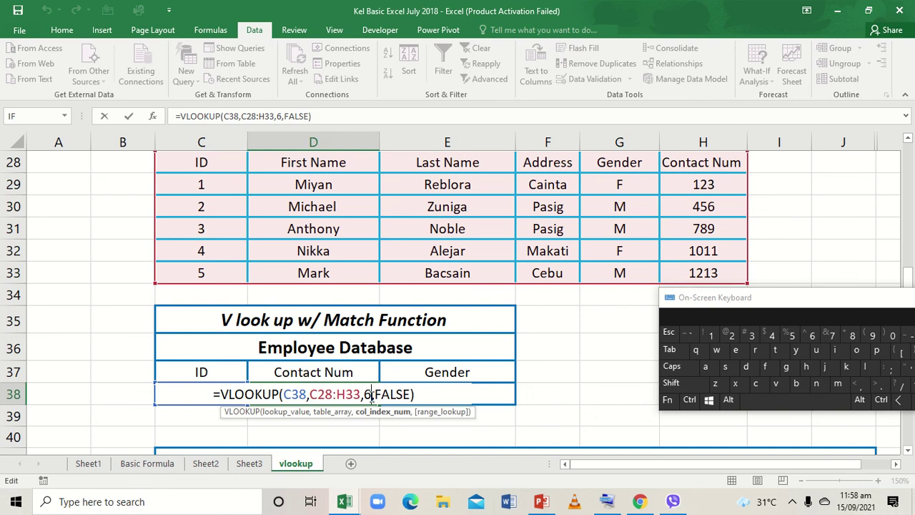
pyautogui.hotkey('ctrl', 'Return')
pyautogui.click(429, 401)
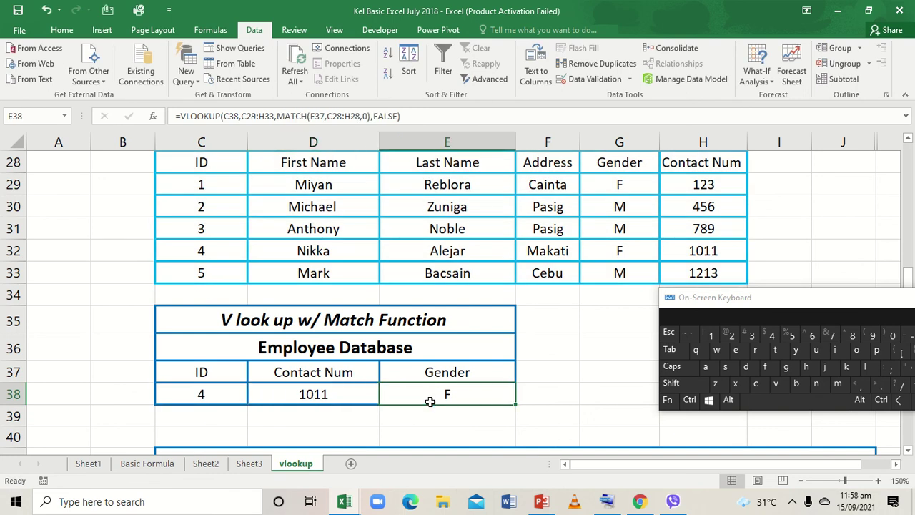
# - Add list data validation to the Gender header cell E37 with =$C$28:$H$28 as its source
pyautogui.click(441, 378)
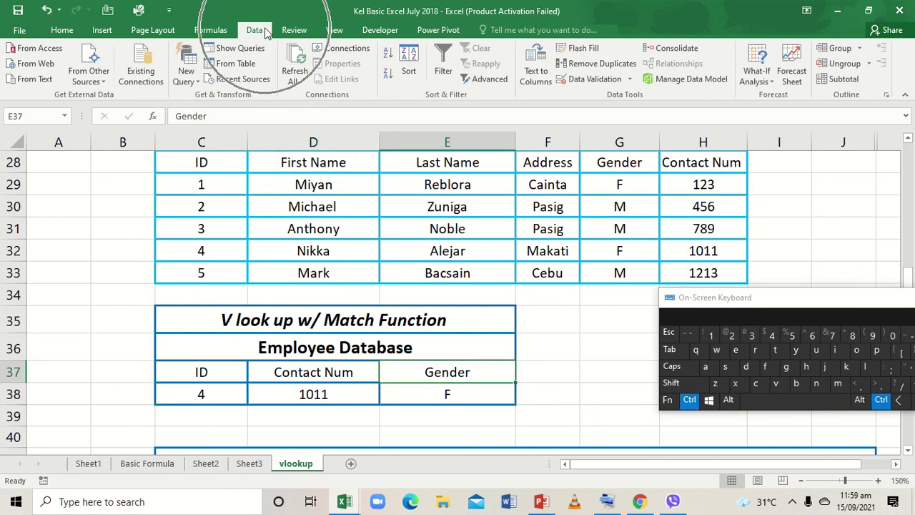
pyautogui.click(630, 80)
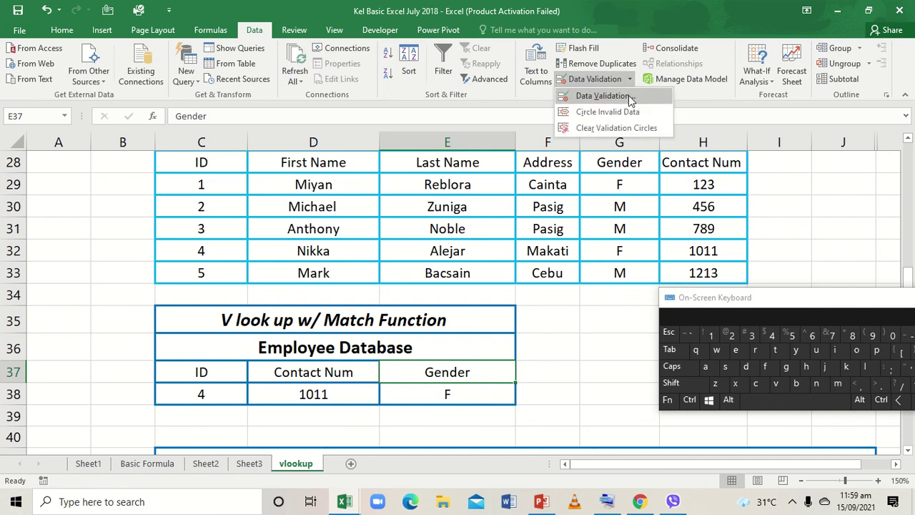
pyautogui.click(627, 95)
pyautogui.click(376, 185)
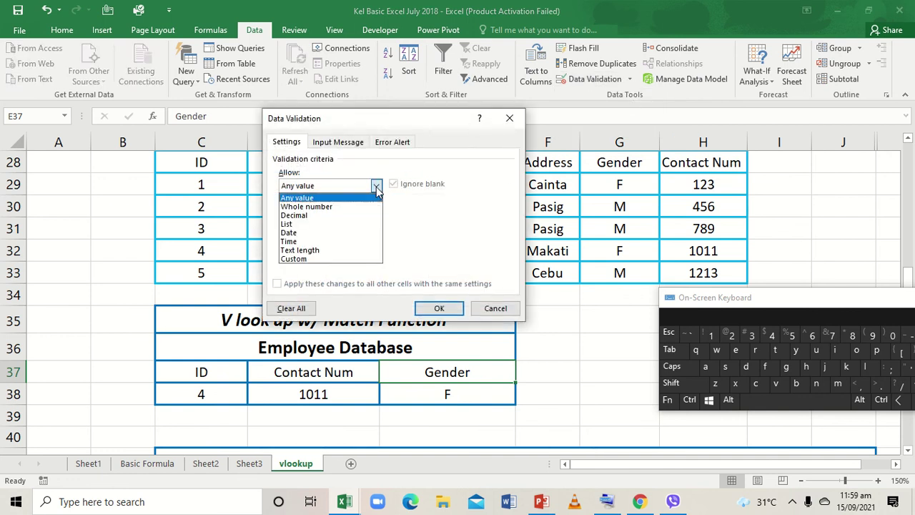
pyautogui.click(323, 225)
pyautogui.click(327, 240)
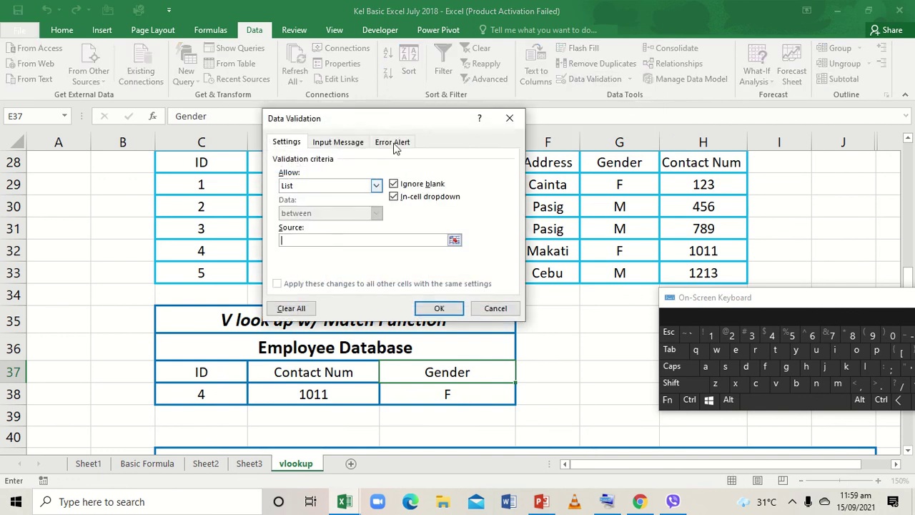
pyautogui.moveTo(383, 118); pyautogui.dragTo(655, 259)
pyautogui.moveTo(238, 165); pyautogui.dragTo(701, 160)
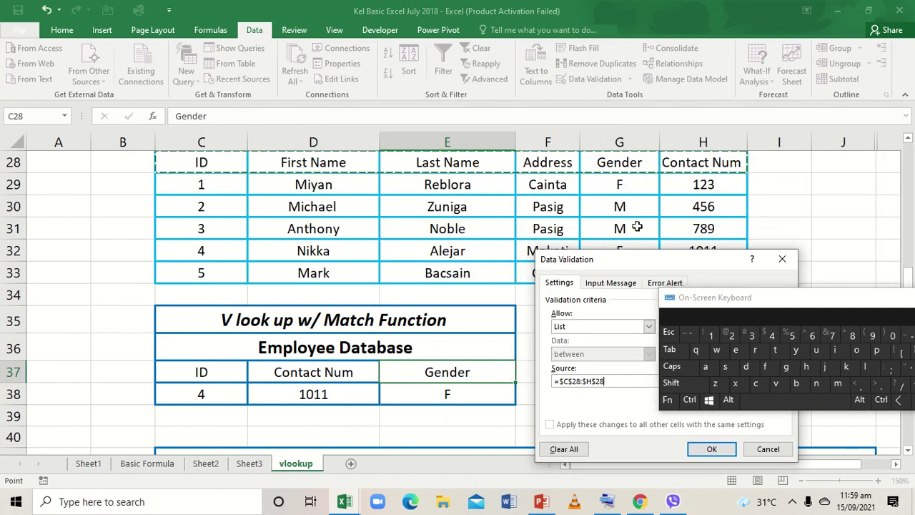
pyautogui.click(711, 449)
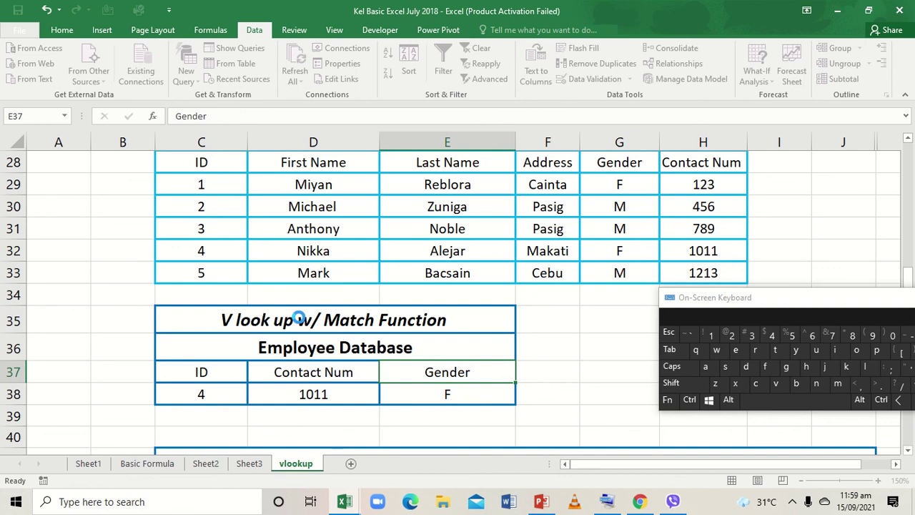
# - Try the E37 header list with First Name and Last Name, and return it to Gender
pyautogui.click(521, 375)
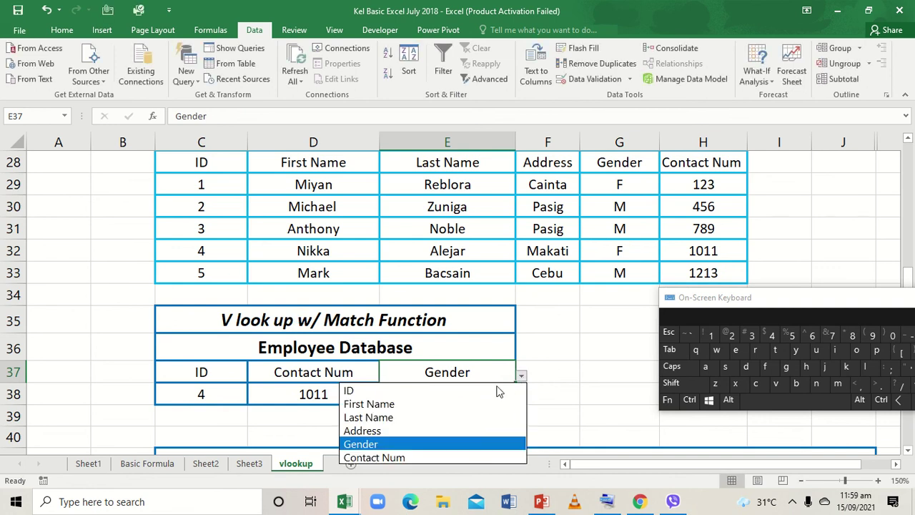
pyautogui.click(479, 405)
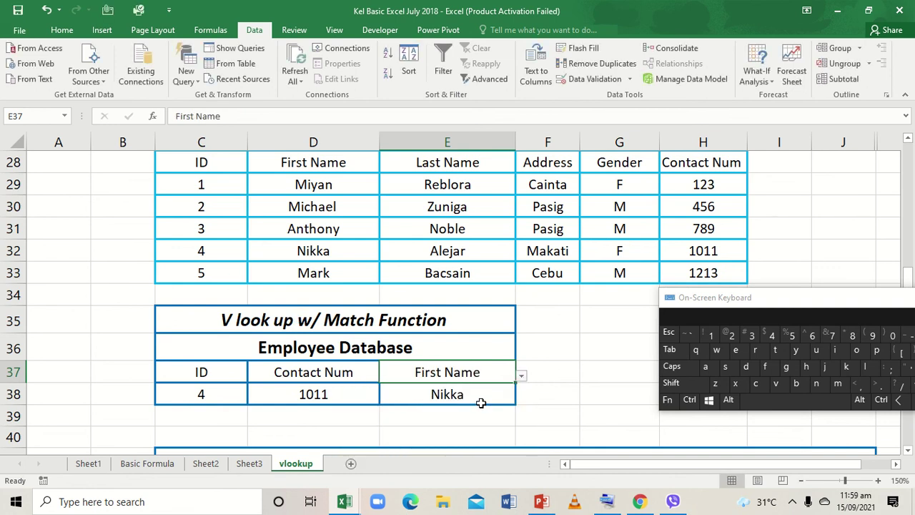
pyautogui.click(520, 375)
pyautogui.click(493, 416)
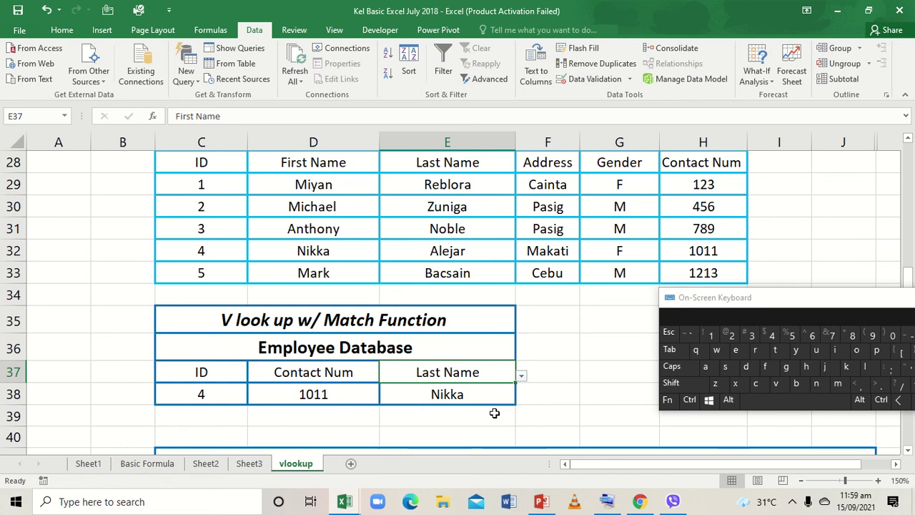
pyautogui.press('ctrl')
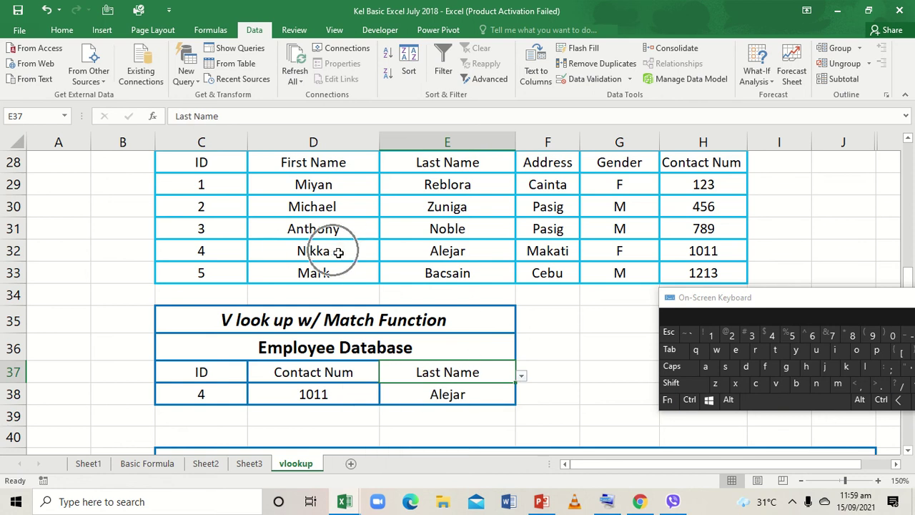
pyautogui.press('ctrl')
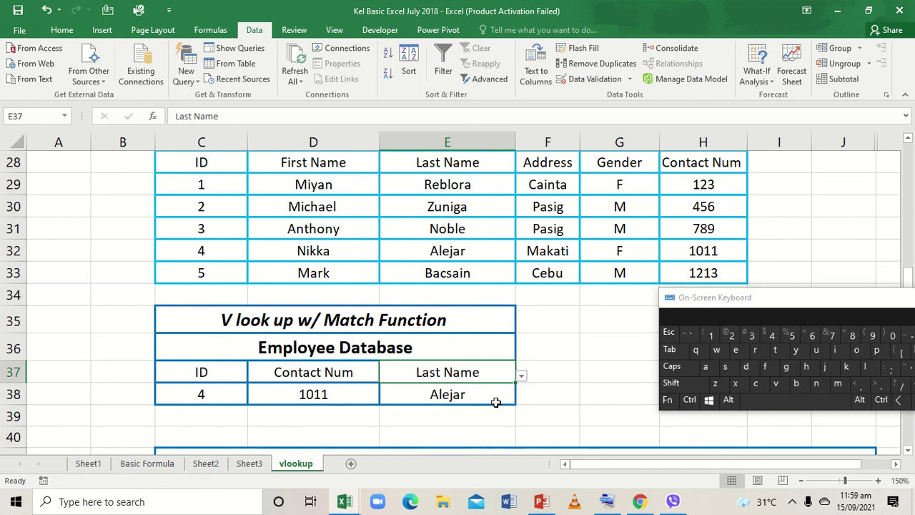
pyautogui.click(522, 376)
pyautogui.click(478, 443)
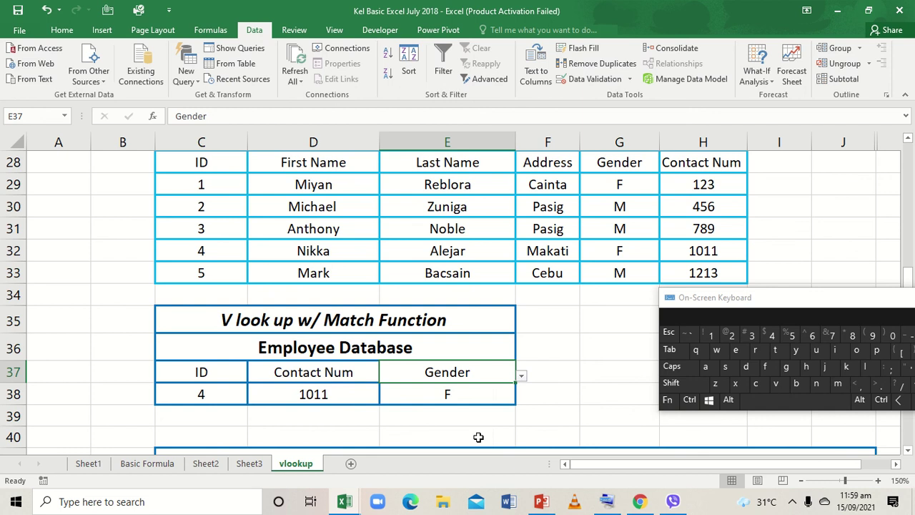
# - Copy the First Name header from D28 over the Contact Num header in D37
pyautogui.click(345, 377)
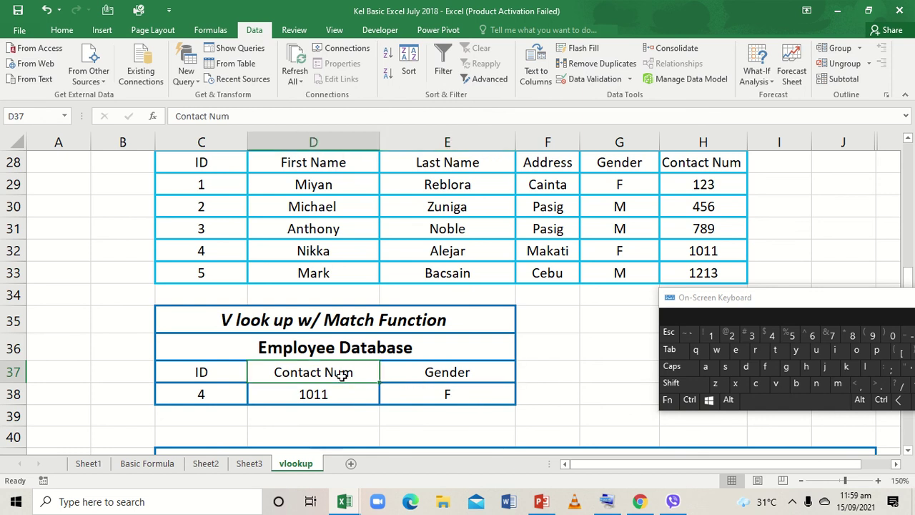
pyautogui.click(348, 163)
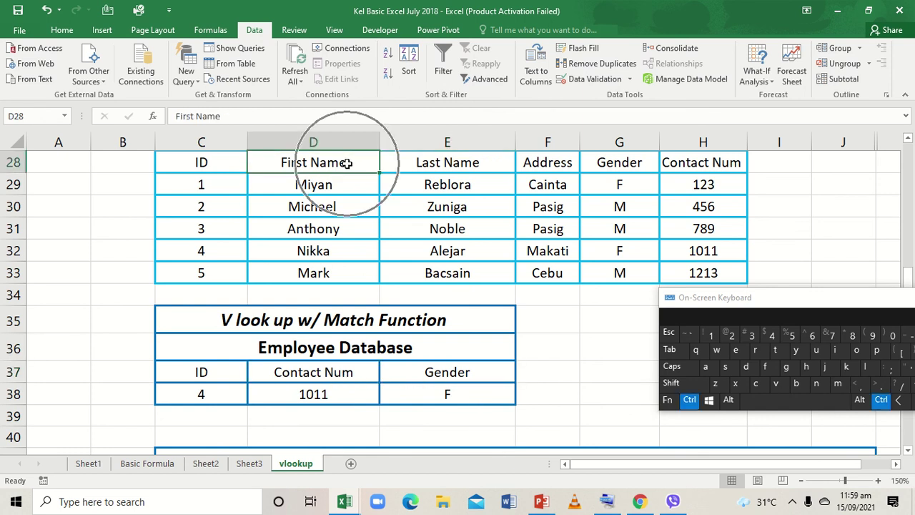
pyautogui.hotkey('ctrl', 'c')
pyautogui.click(323, 372)
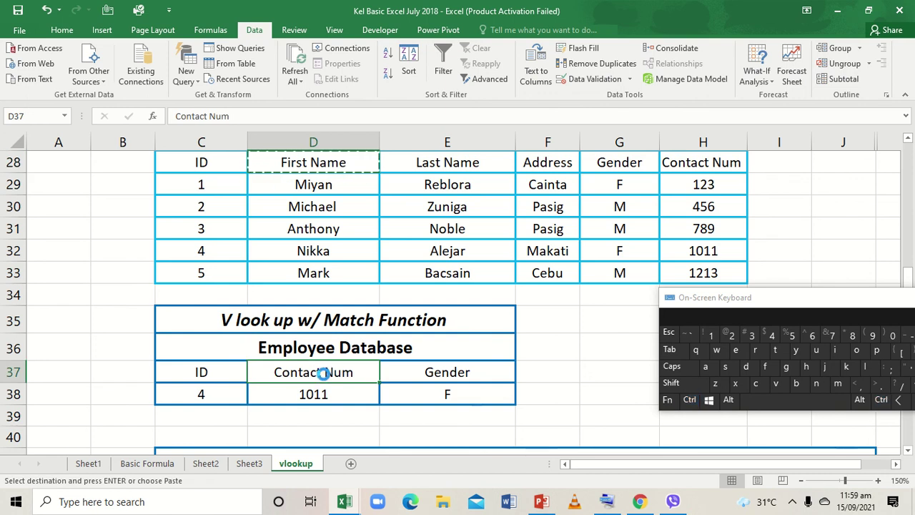
pyautogui.hotkey('ctrl', 'v')
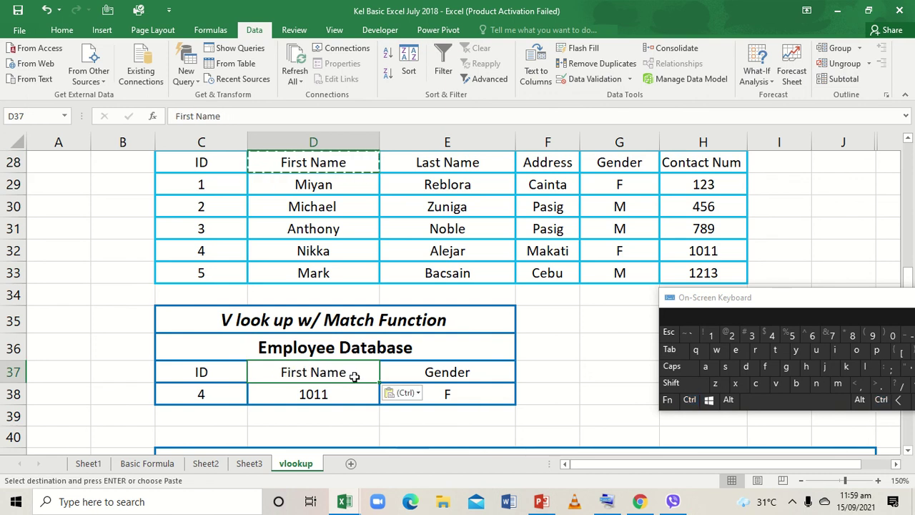
pyautogui.press('ctrl')
pyautogui.press('ctrl')
# - Check the fixed-column VLOOKUP in D38 against its replaced header in D37, and compare it with the header list cell E37
pyautogui.click(343, 393)
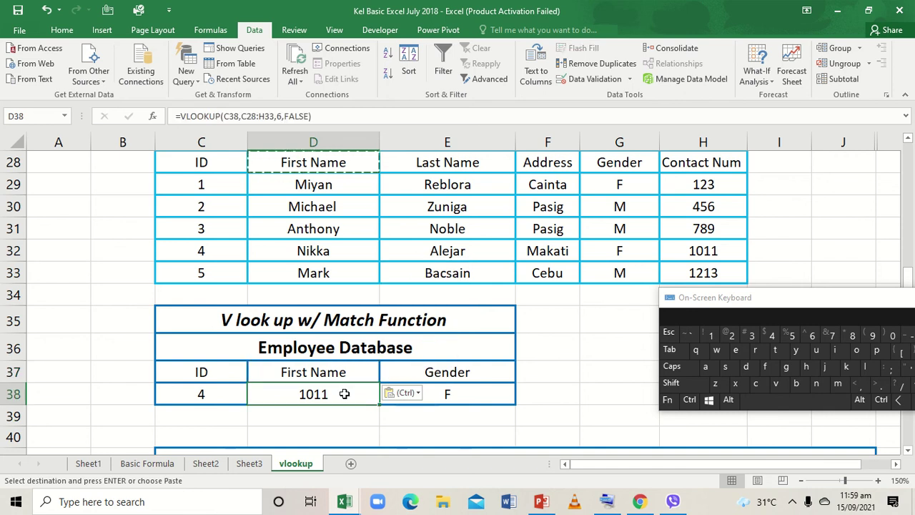
pyautogui.press('ctrl')
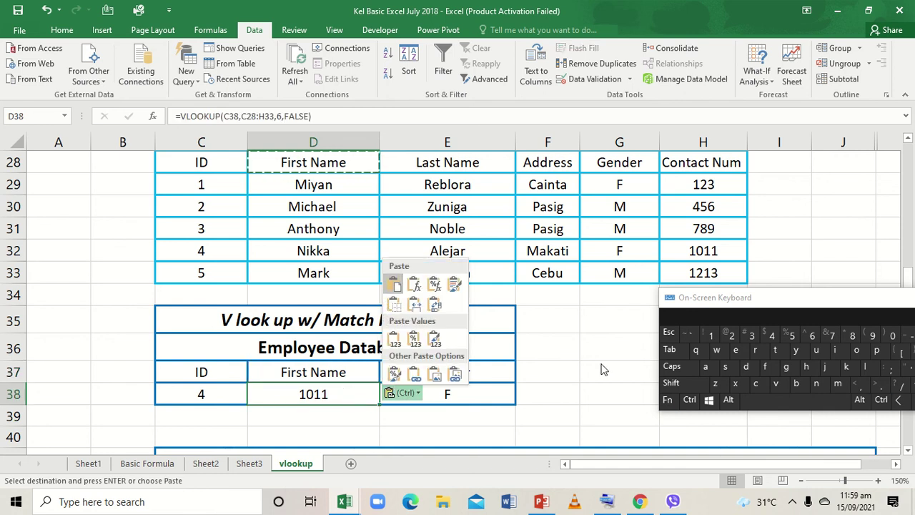
pyautogui.press('ctrl')
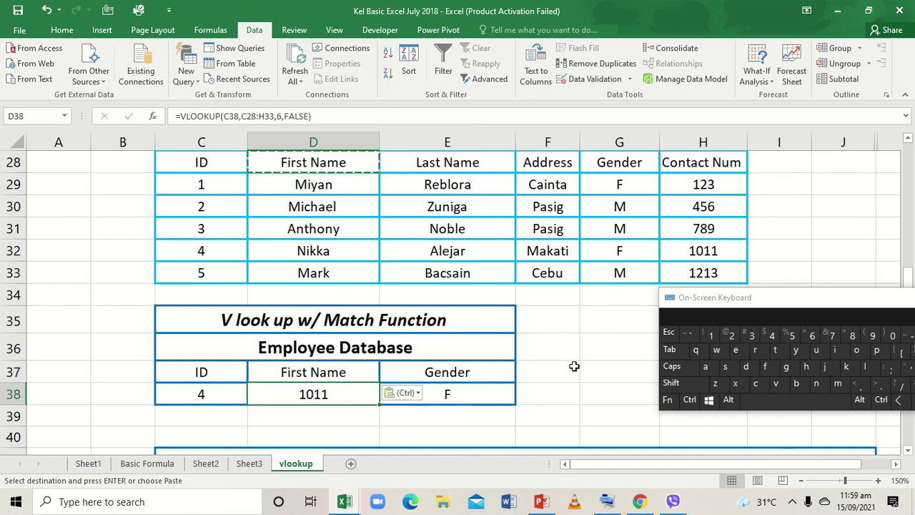
pyautogui.click(367, 375)
pyautogui.press('ctrl')
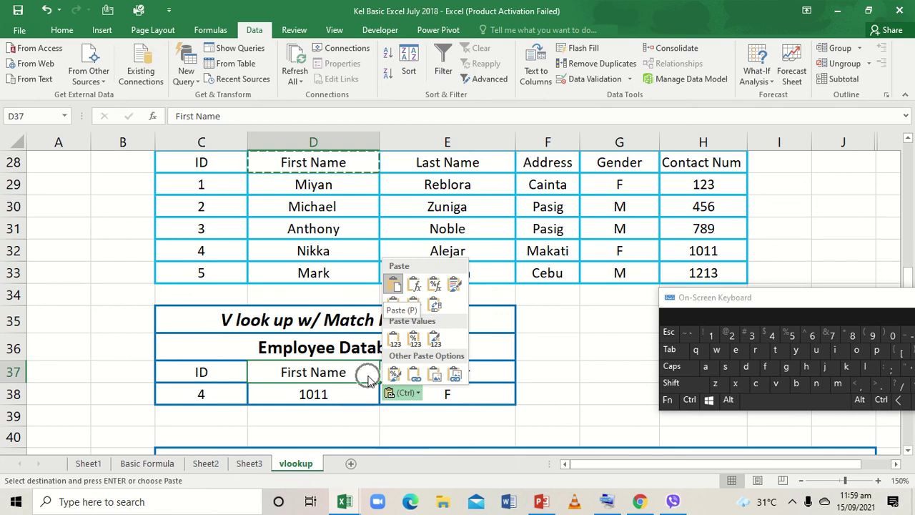
pyautogui.press('ctrl')
pyautogui.click(499, 370)
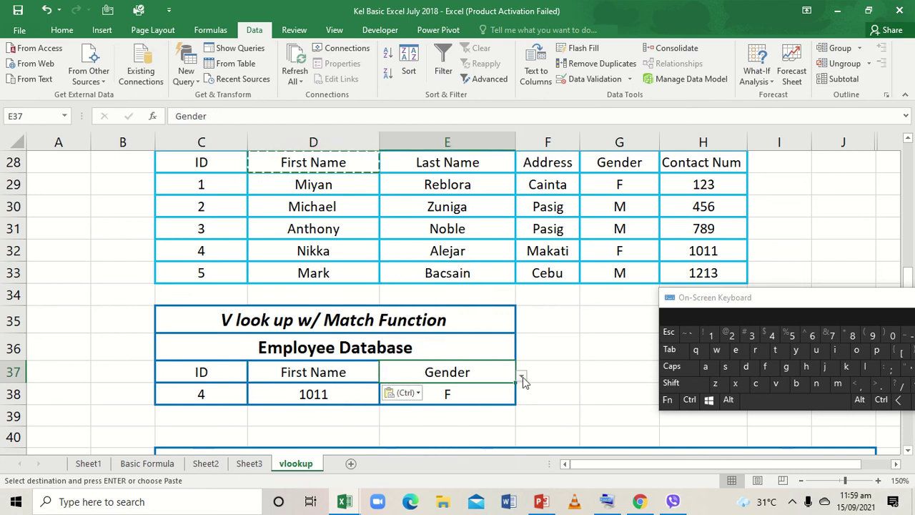
# - Try the E37 header list with Contact Num, First Name and ID, and leave it set to Last Name
pyautogui.click(521, 376)
pyautogui.click(482, 458)
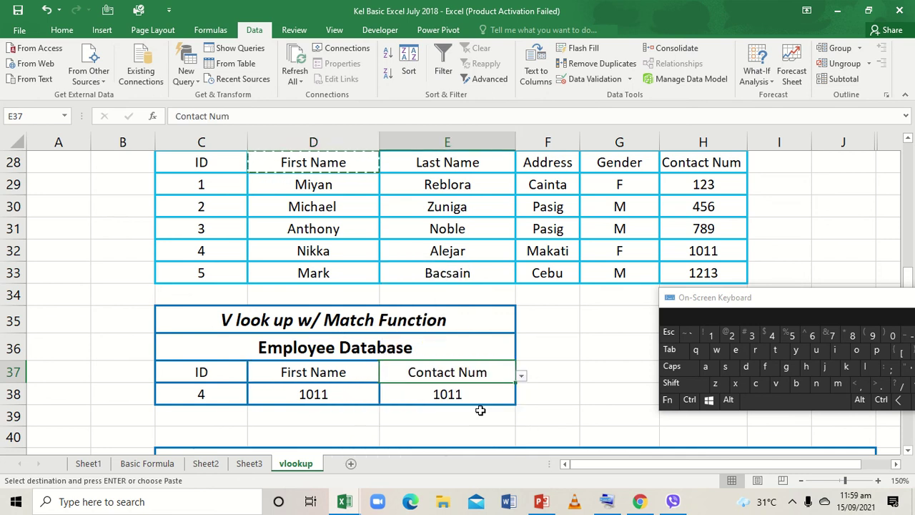
pyautogui.click(521, 377)
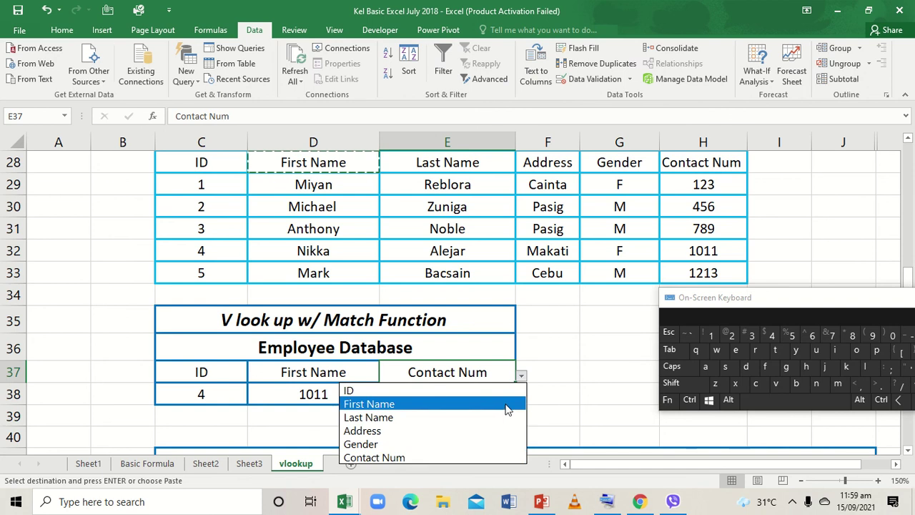
pyautogui.click(506, 404)
pyautogui.click(521, 376)
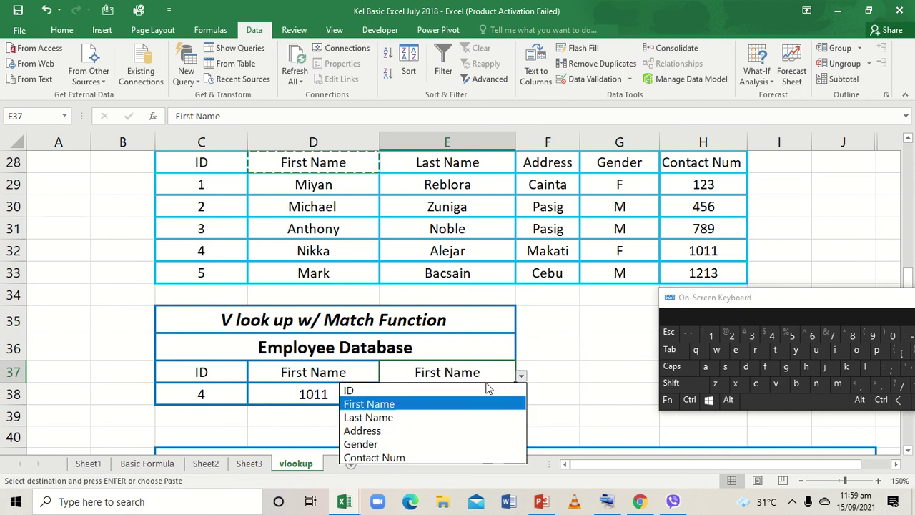
pyautogui.click(480, 387)
pyautogui.click(521, 376)
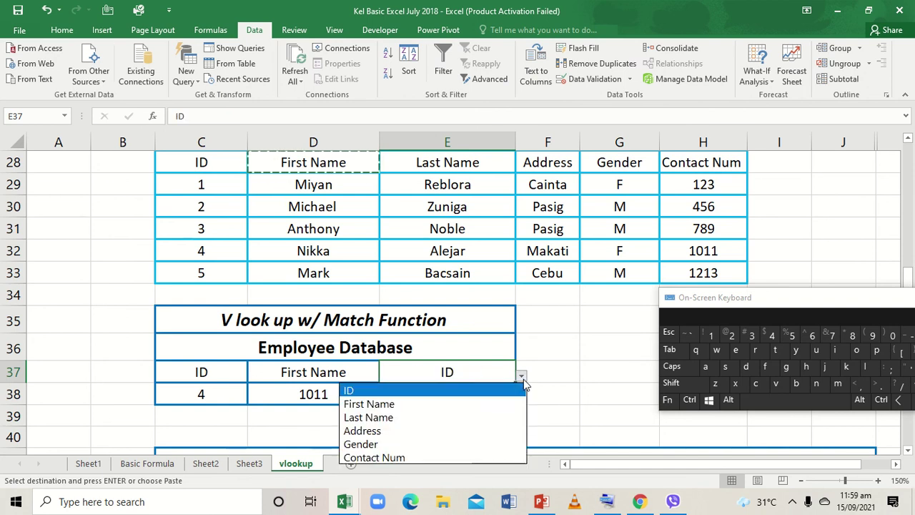
pyautogui.click(501, 417)
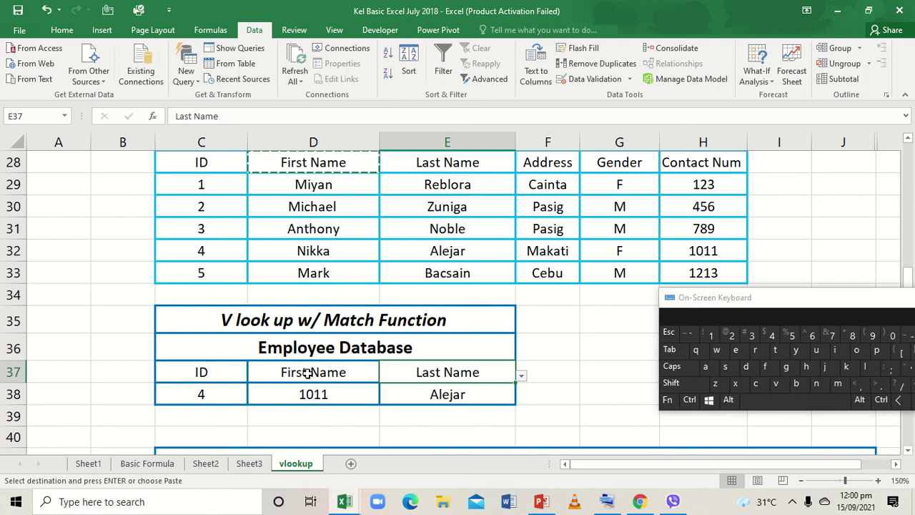
pyautogui.moveTo(392, 27)
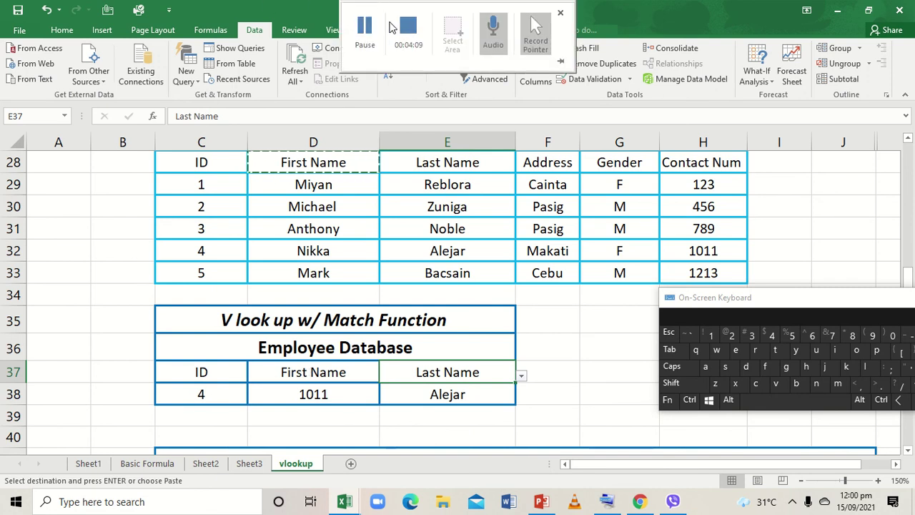